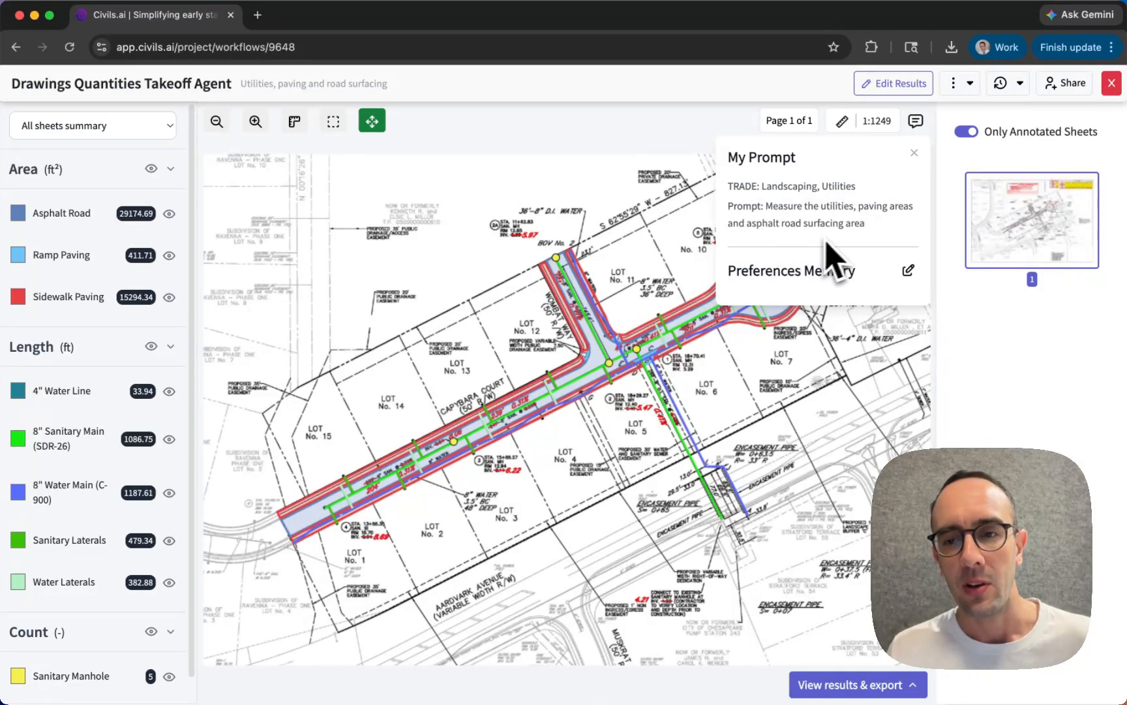
- Close the prompt summary covering the annotated drawing
click(914, 153)
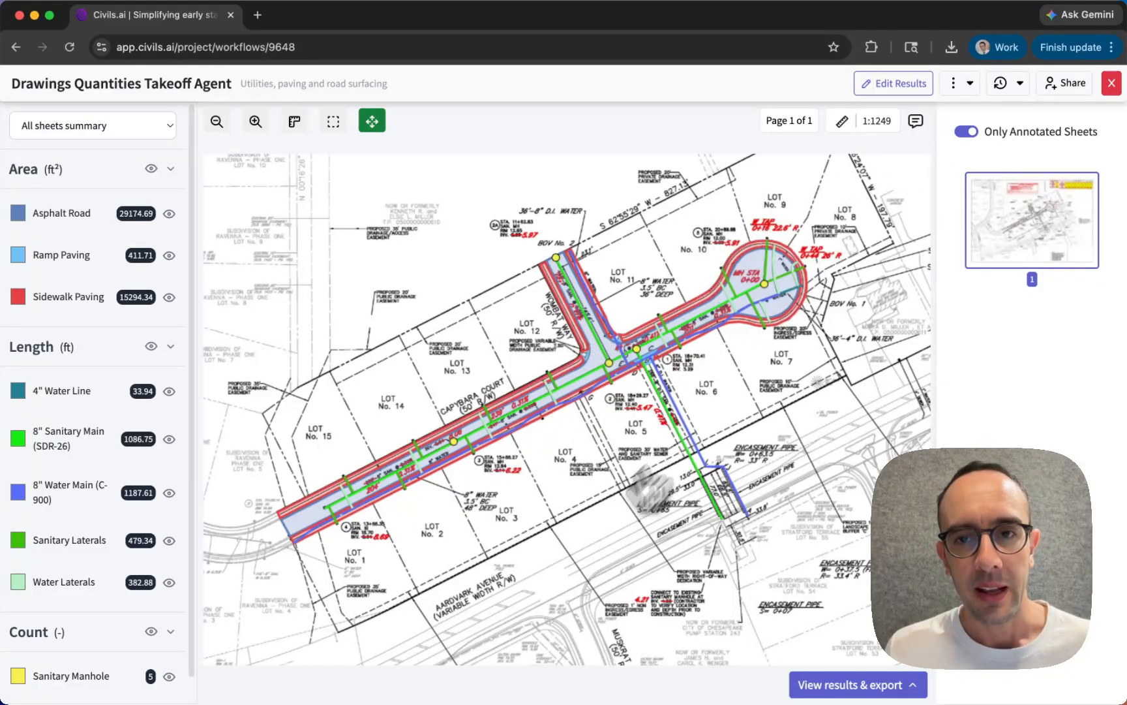
scroll(307, 558, up, 5)
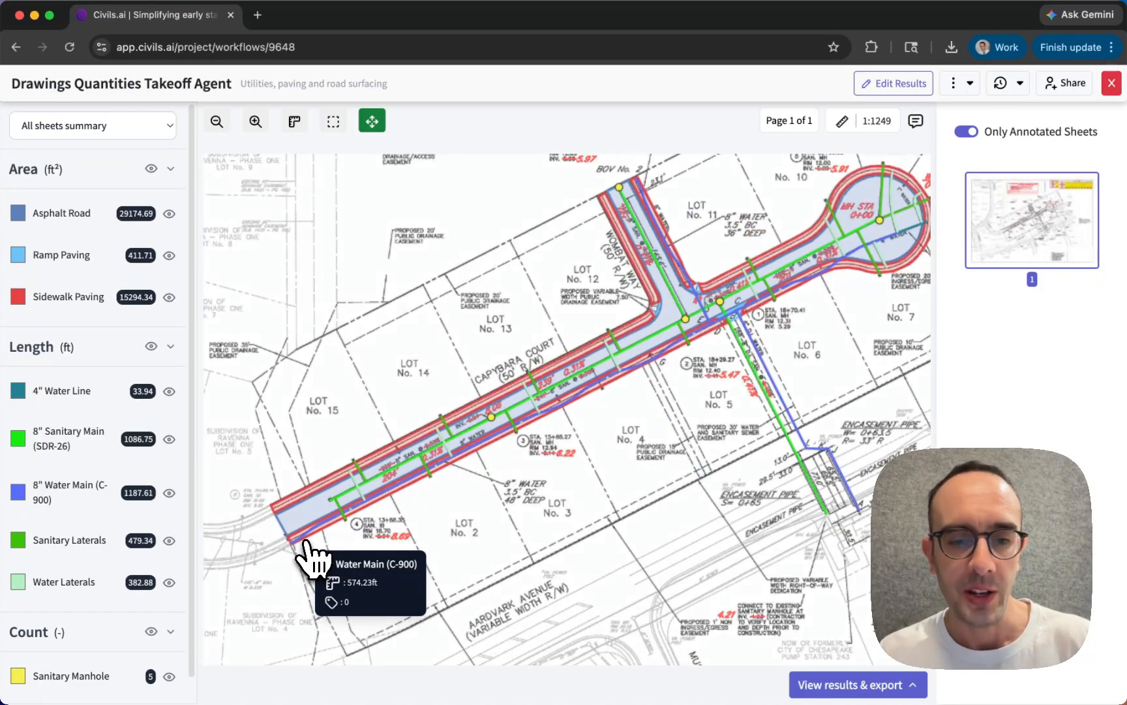
scroll(340, 519, up, 3)
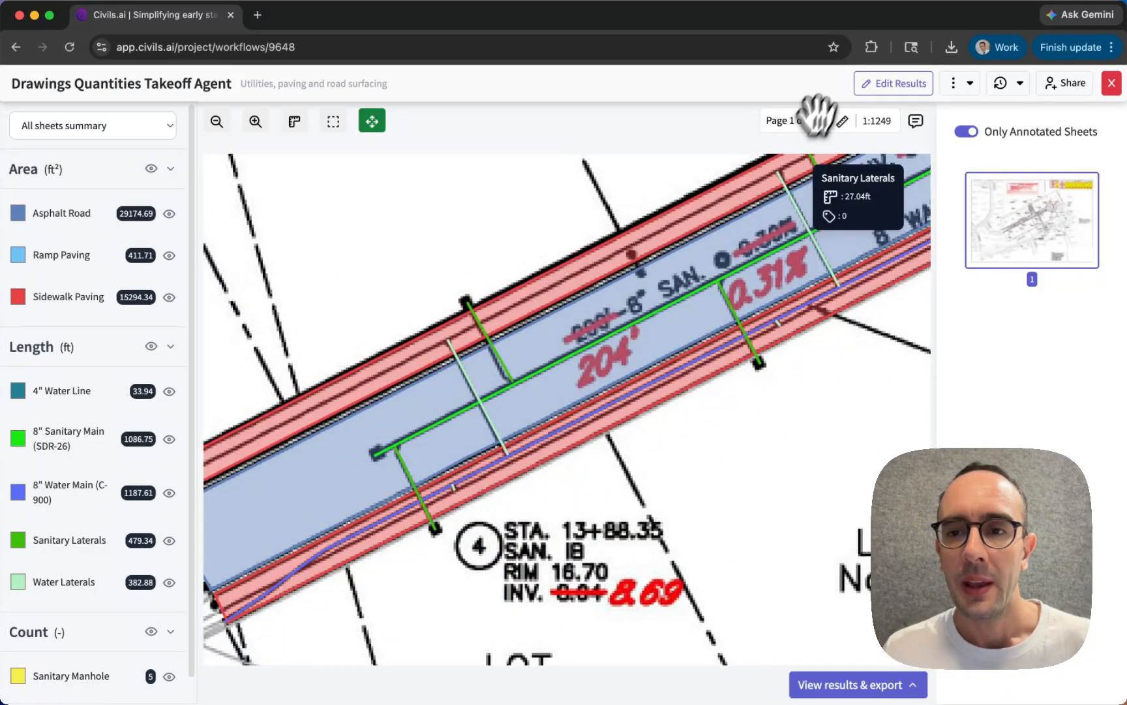
- Switch the takeoff results to edit mode and open the list of result versions
click(894, 84)
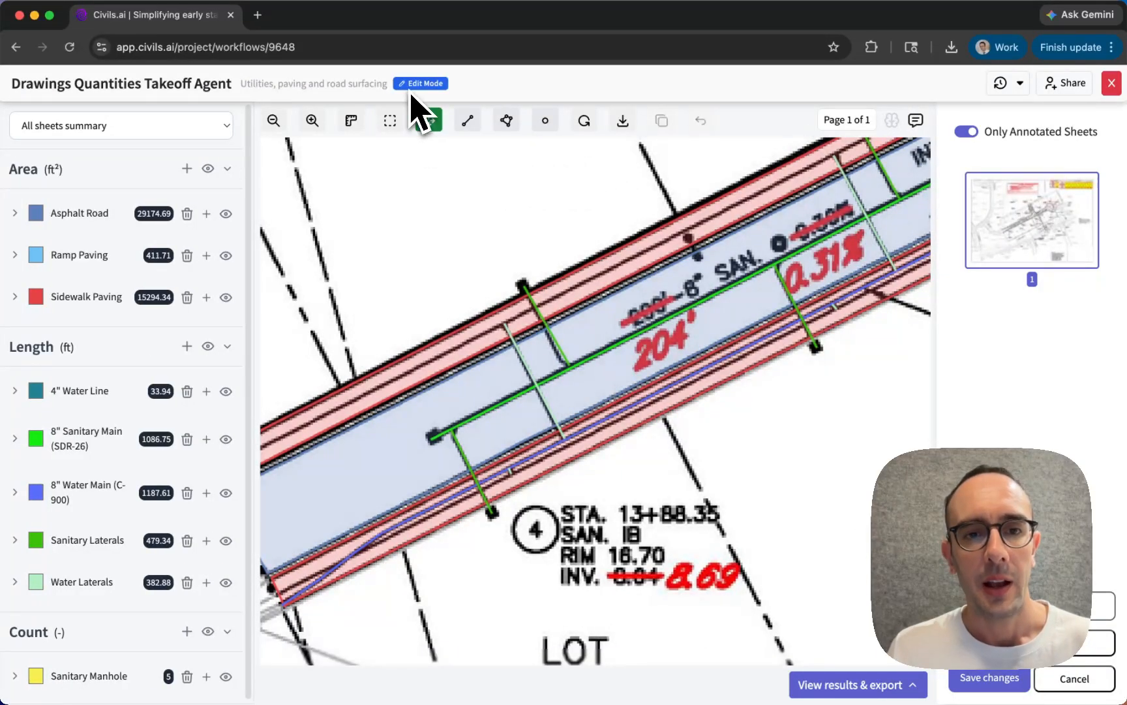
click(1008, 83)
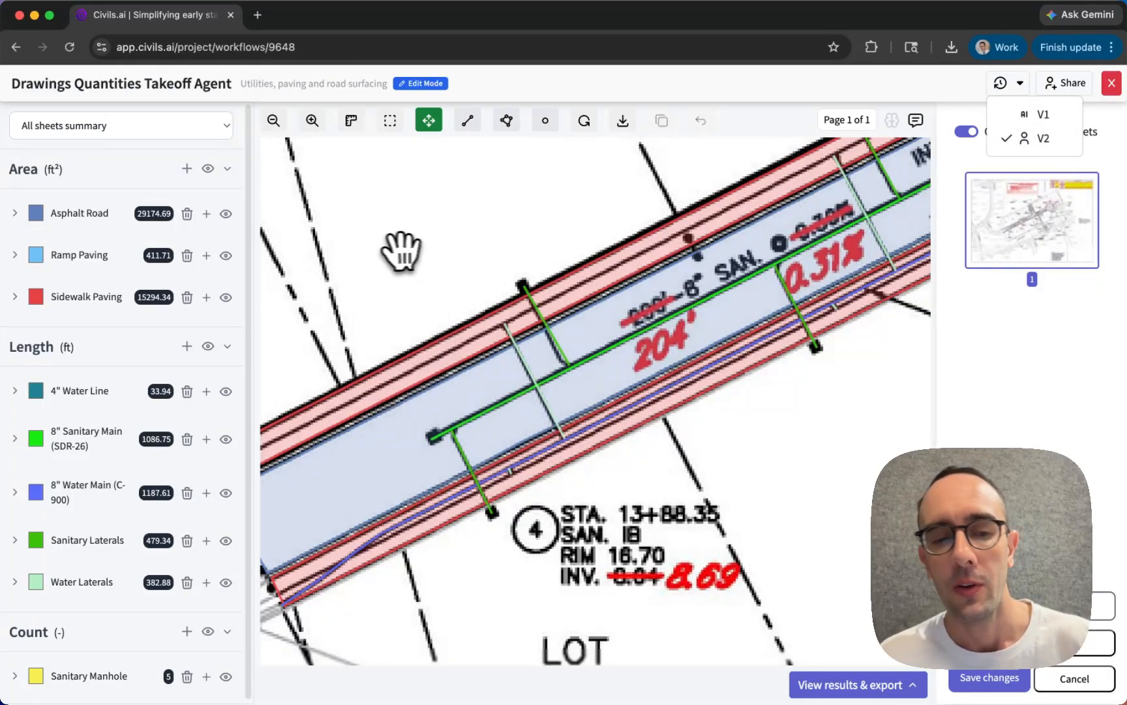
scroll(401, 238, down, 2)
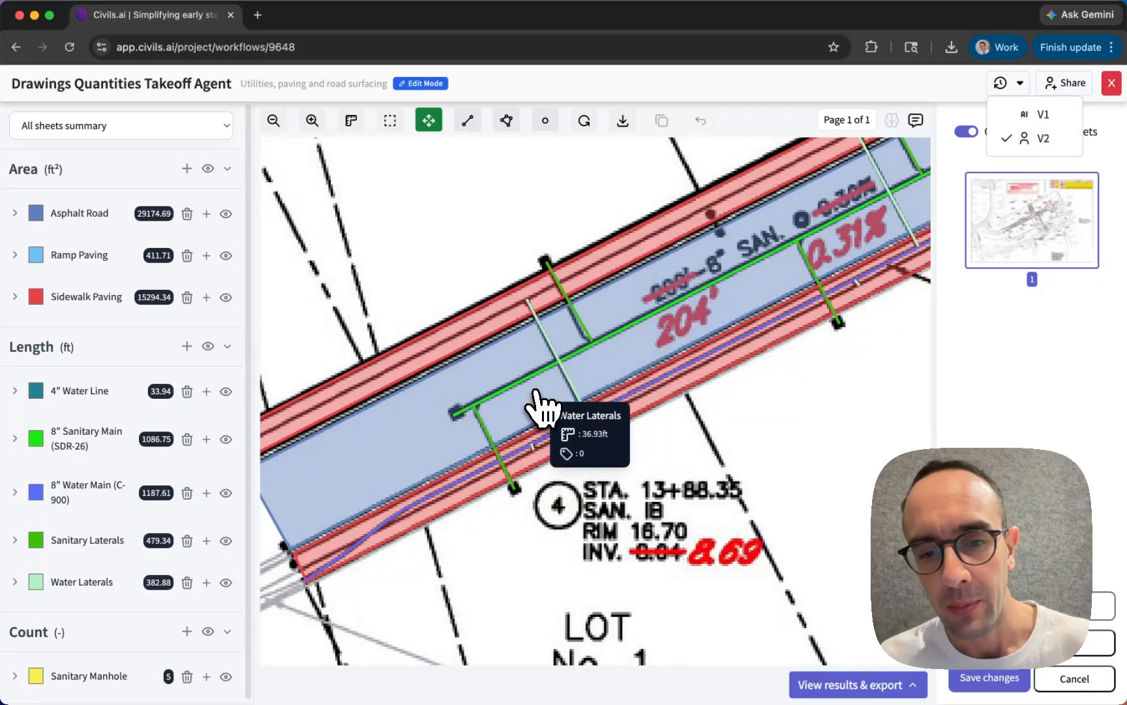
- Select the 8" Sanitary Main (SDR-26) line and add two nodes near its end above marker 4
click(501, 409)
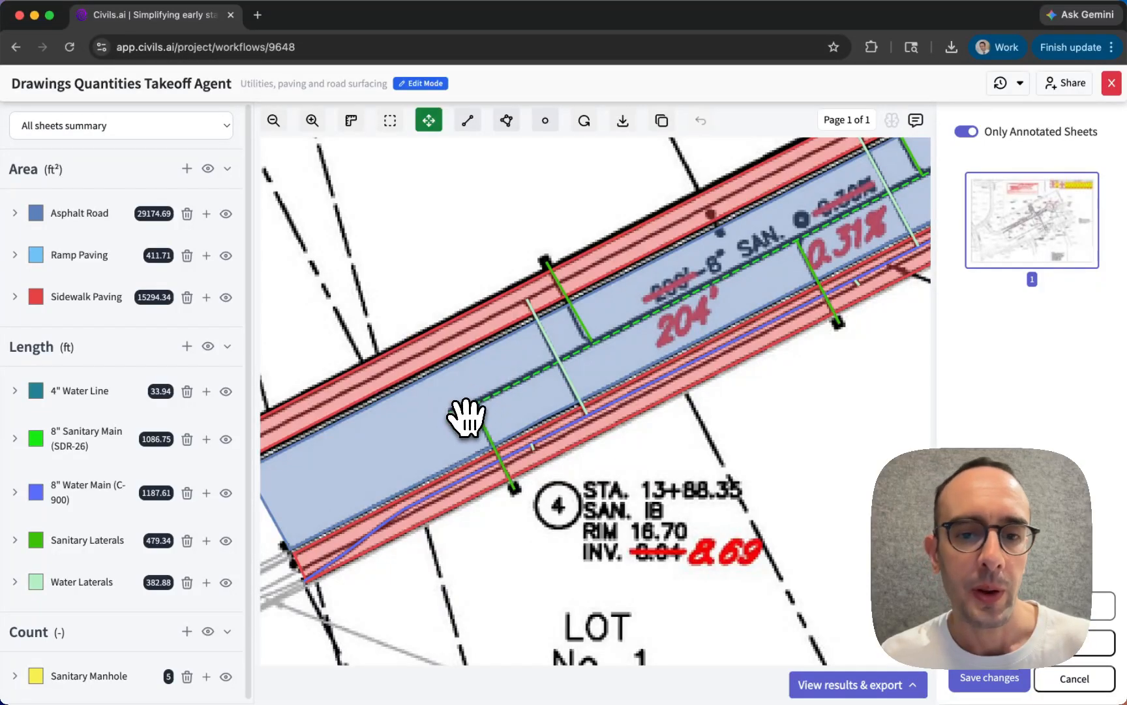
click(465, 355)
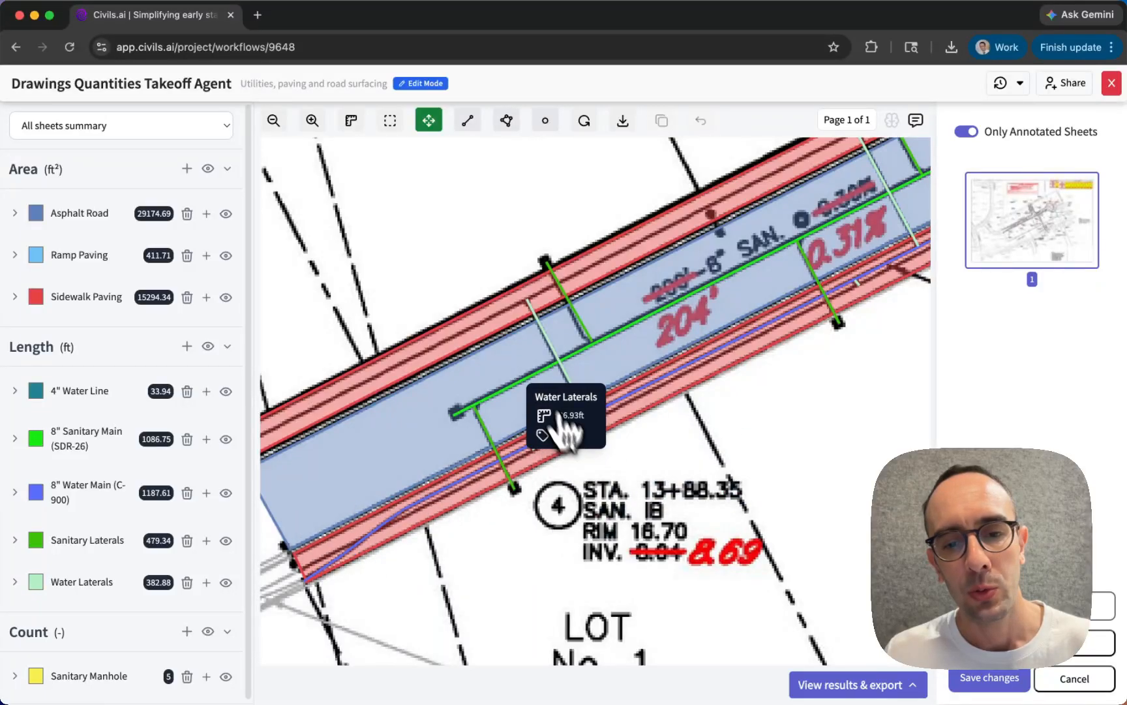
click(499, 392)
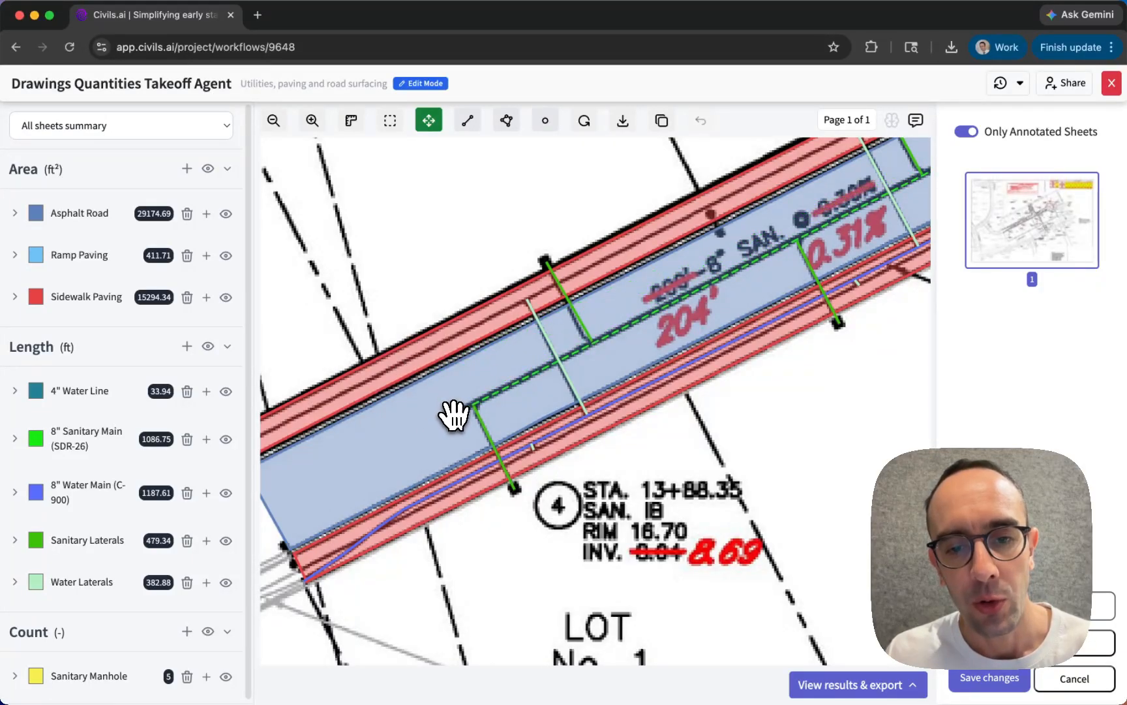
right_click(512, 384)
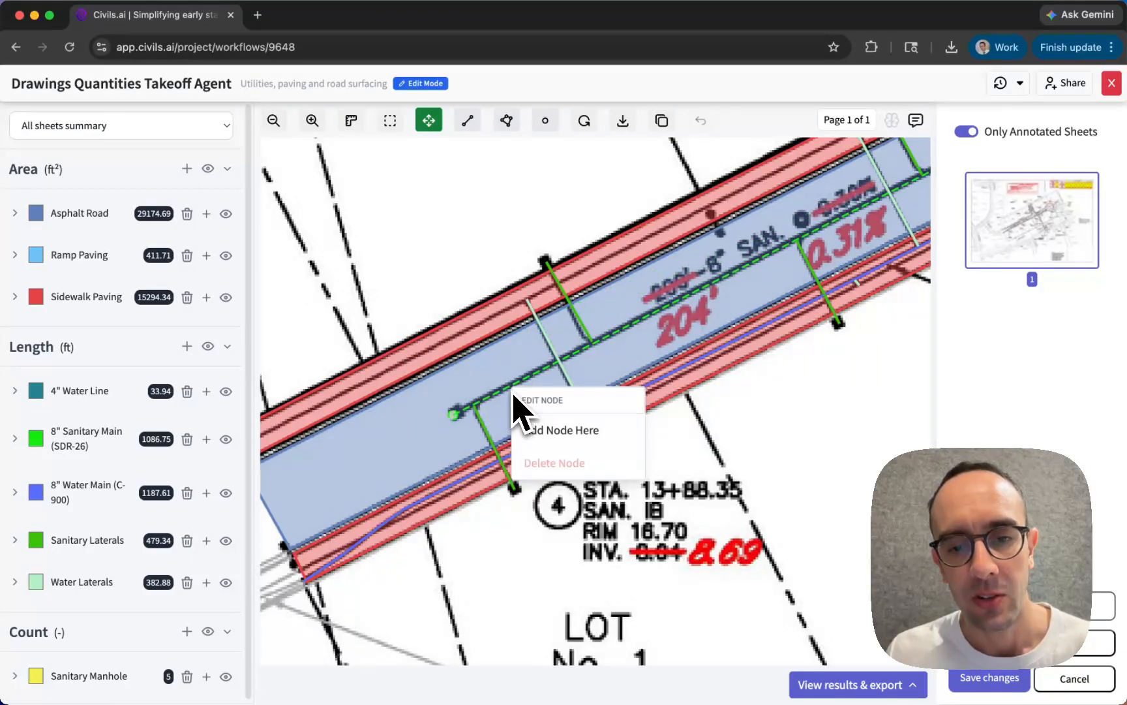
click(545, 430)
drag(512, 386, 548, 368)
right_click(582, 356)
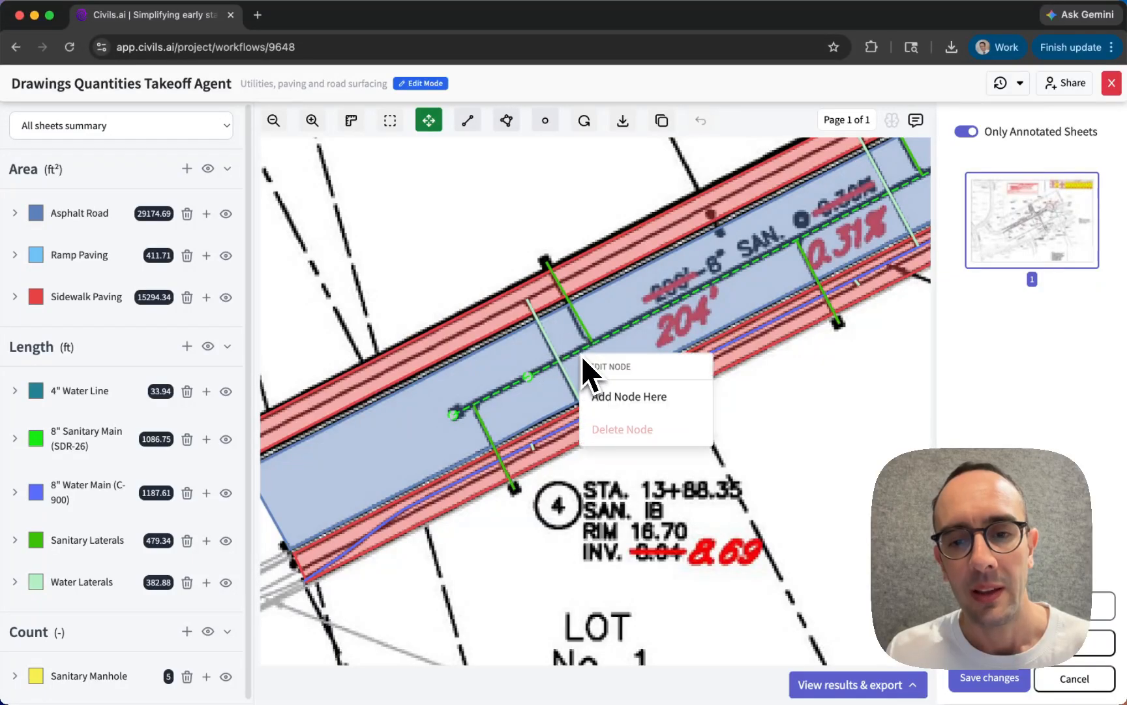
click(619, 400)
mouse_move(580, 353)
mouse_down()
mouse_move(506, 345)
mouse_move(574, 349)
mouse_up()
- Delete the two added nodes from the 8" Sanitary Main (SDR-26) line and deselect it
right_click(552, 327)
click(587, 370)
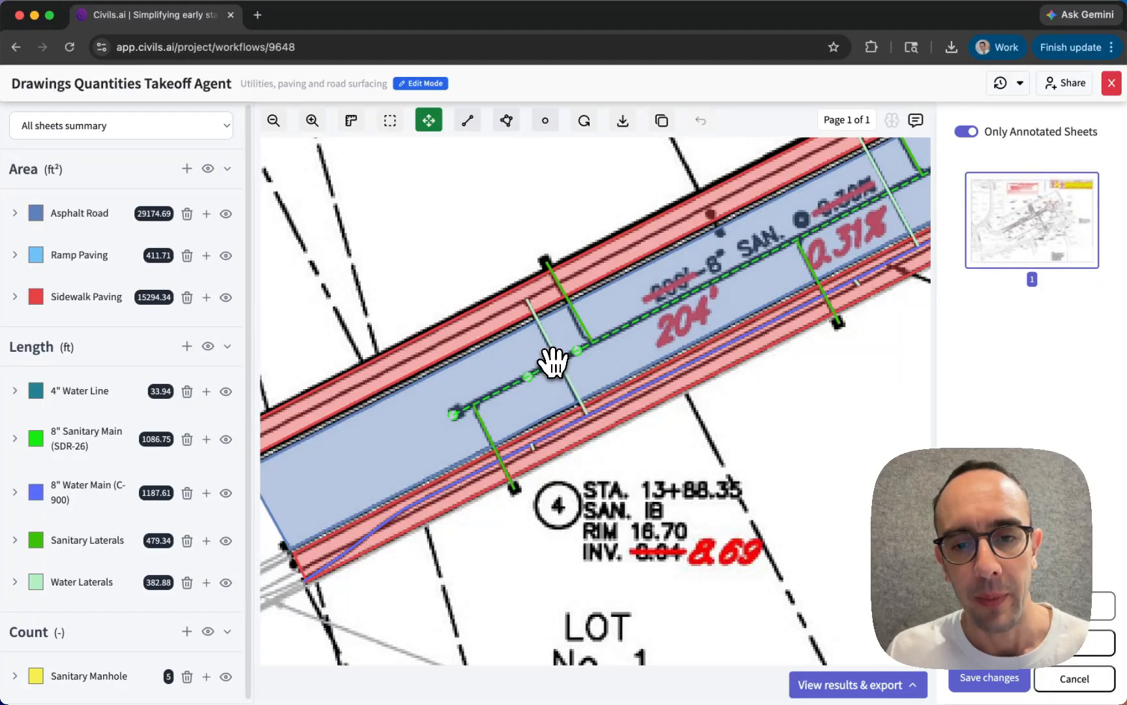
right_click(551, 359)
click(629, 458)
right_click(534, 377)
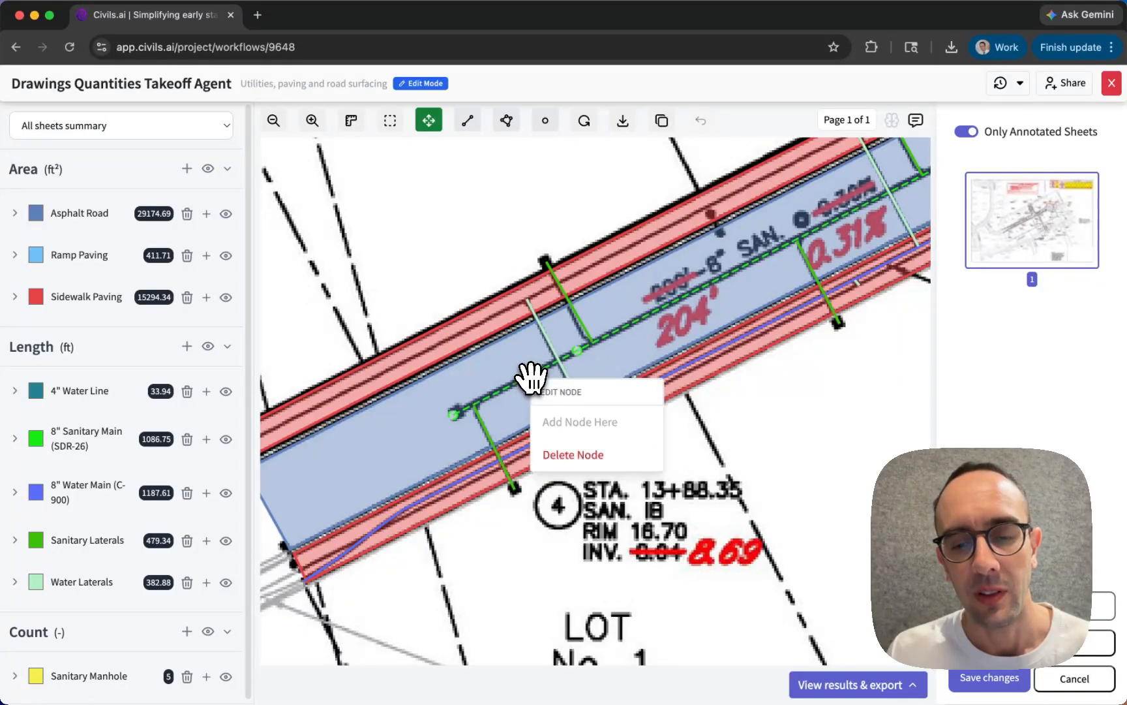
click(573, 450)
right_click(577, 351)
click(611, 431)
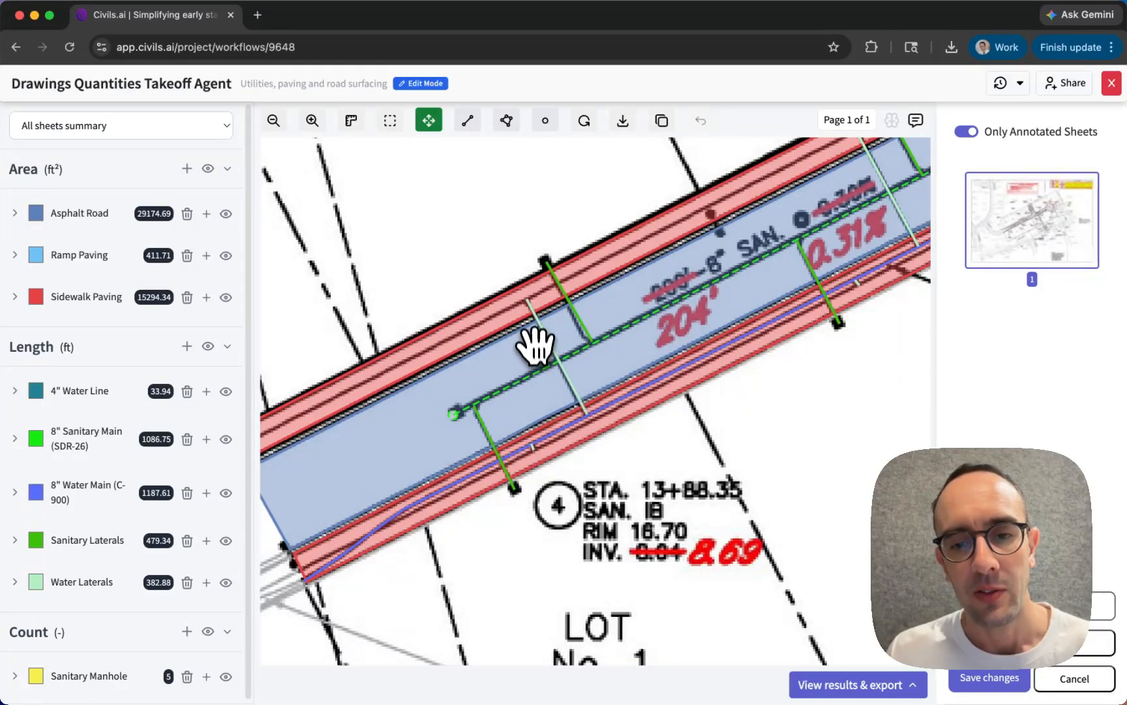
click(485, 373)
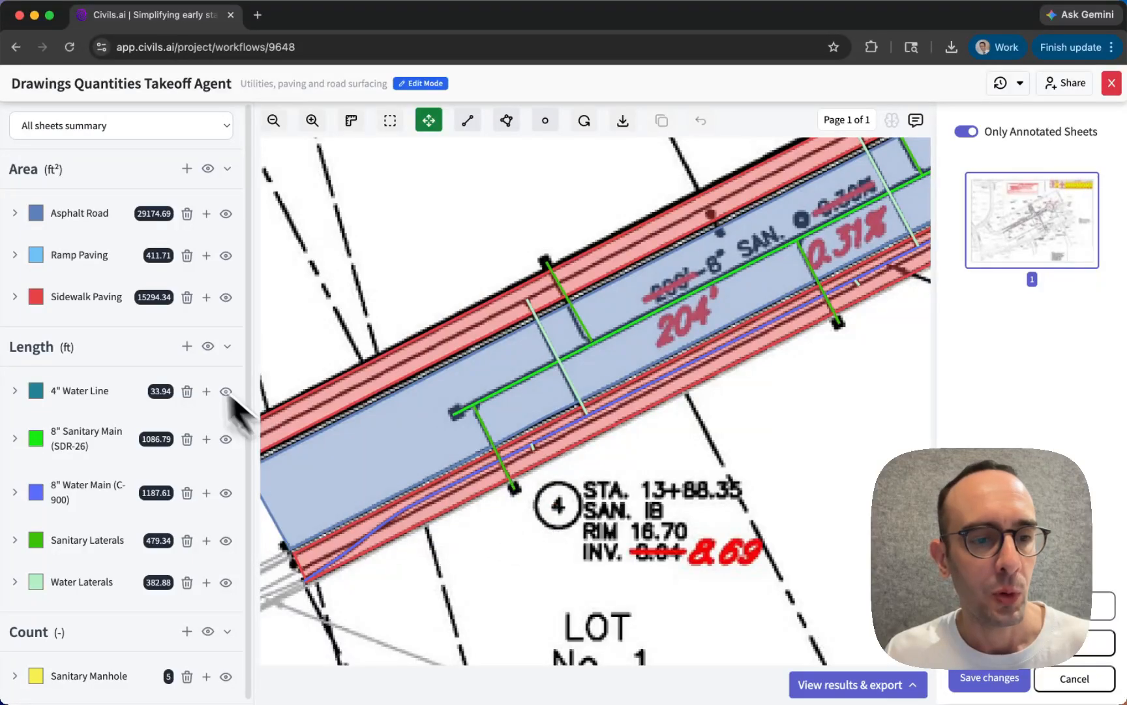
- Add a node to the Sidewalk Paving polygon along Lot 15 near its road-end corner and pull it outward from the road
drag(296, 315, 490, 272)
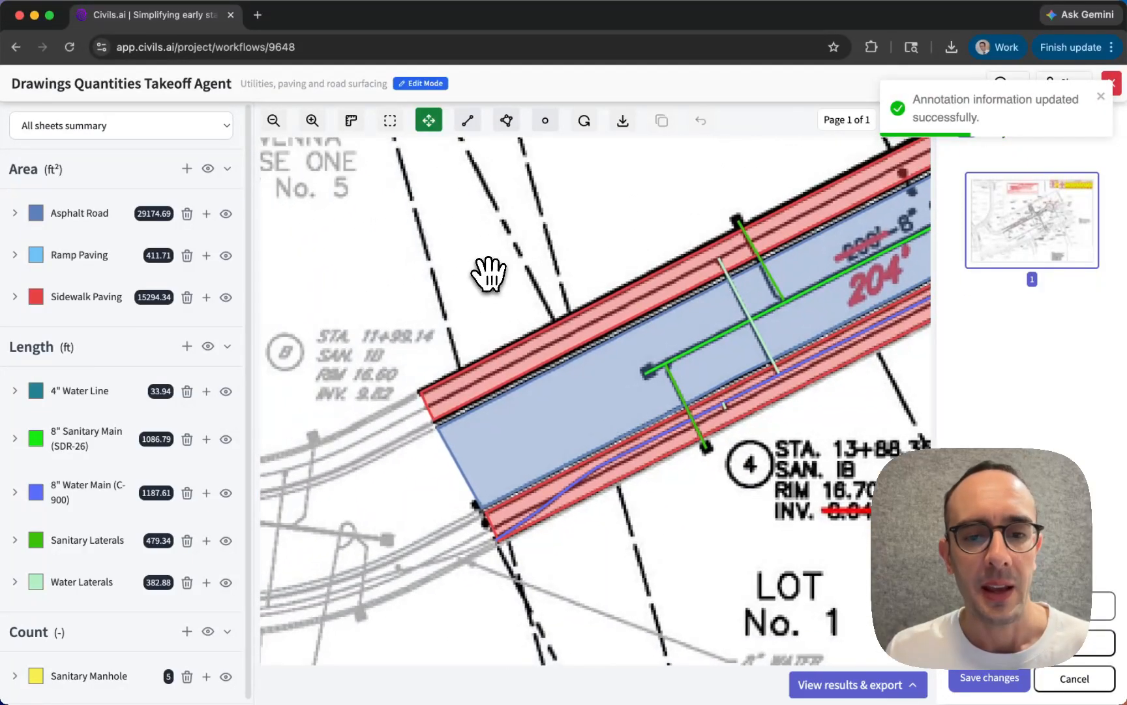
click(439, 389)
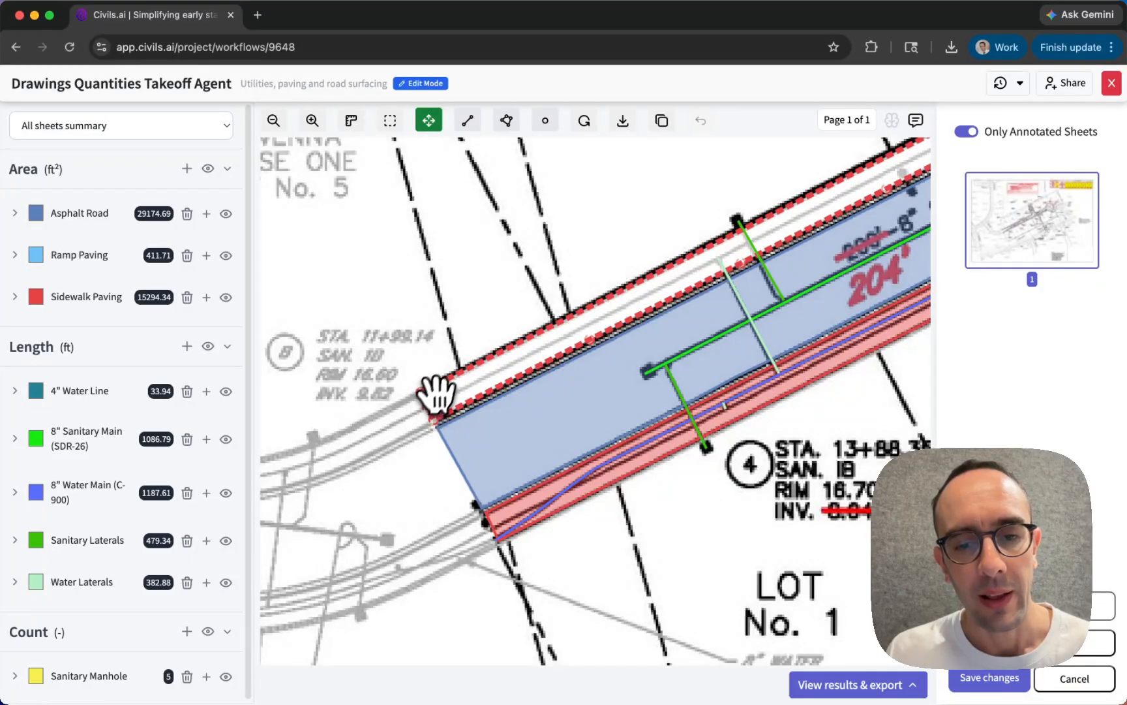
right_click(461, 372)
click(492, 419)
drag(462, 372, 432, 340)
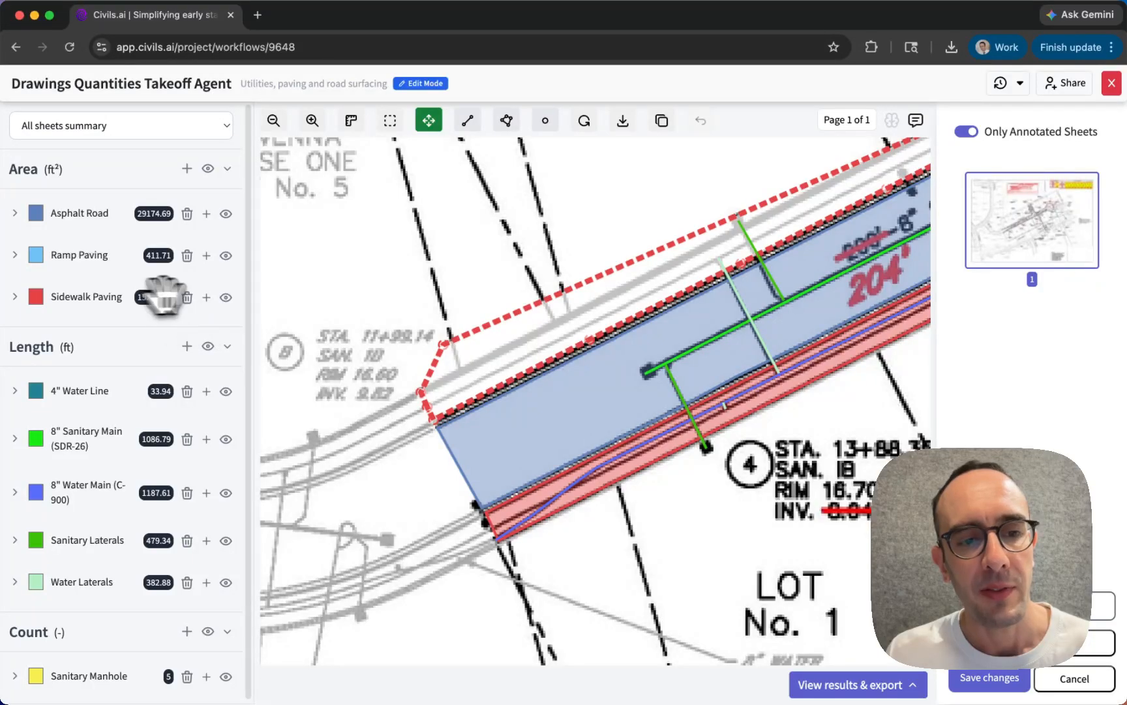
click(458, 277)
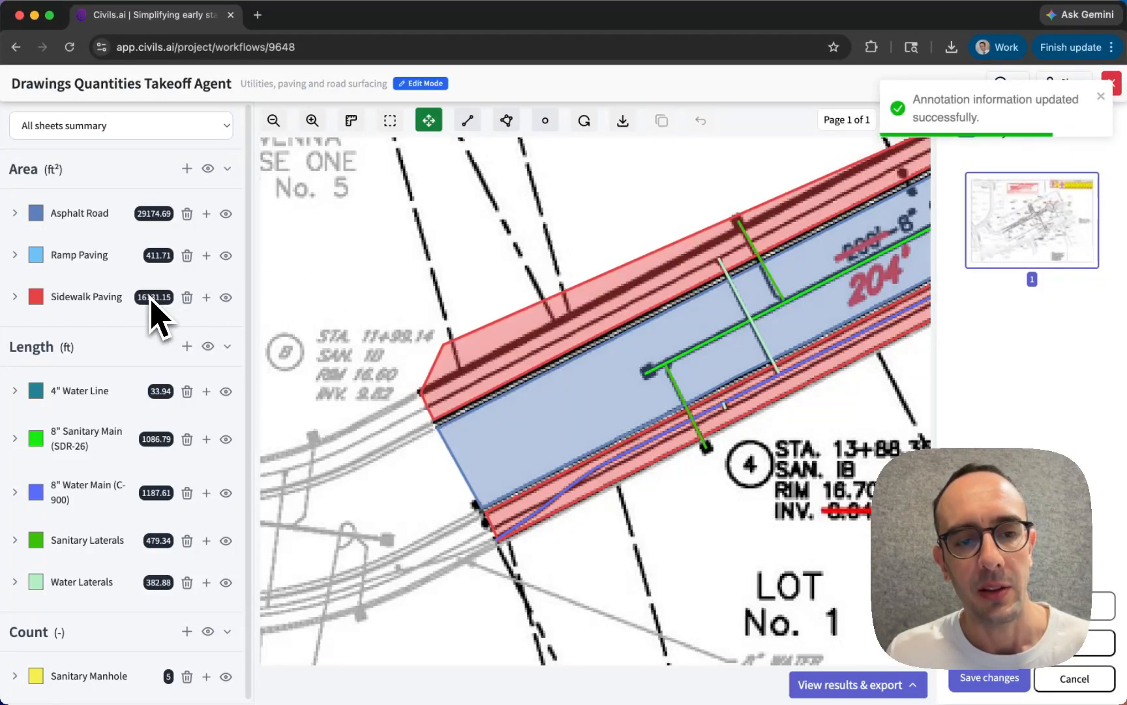
- Move the pulled-out Sidewalk Paving node back onto the original edge, delete it and deselect the polygon
click(485, 346)
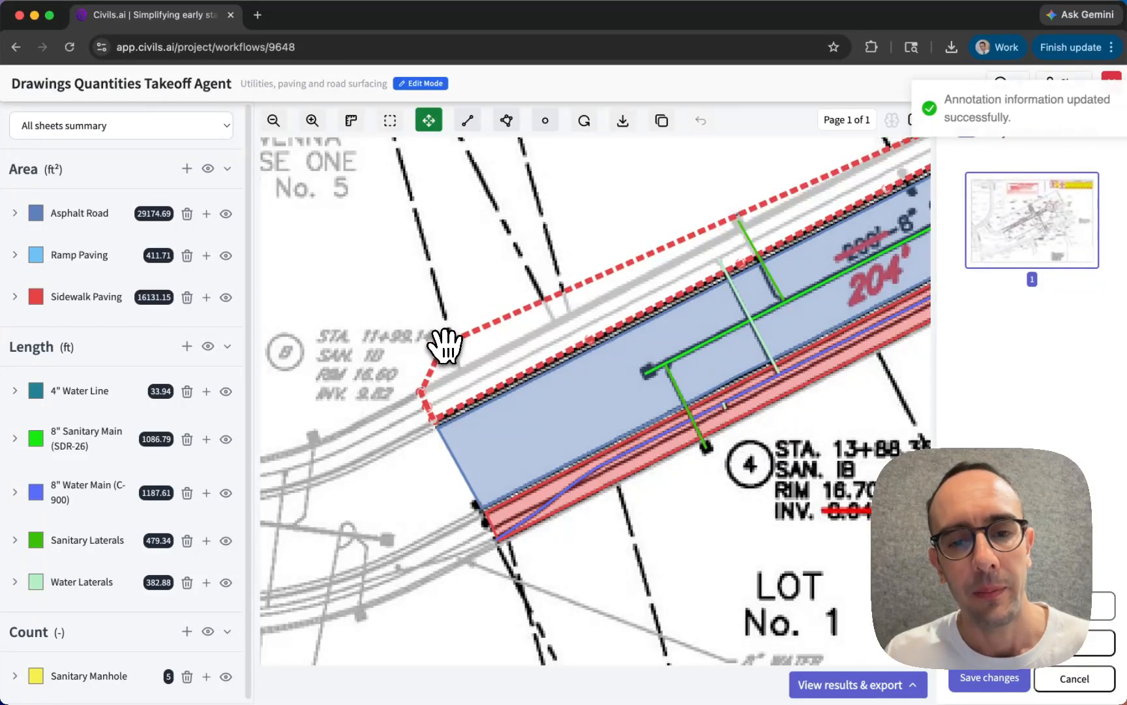
drag(443, 344, 463, 369)
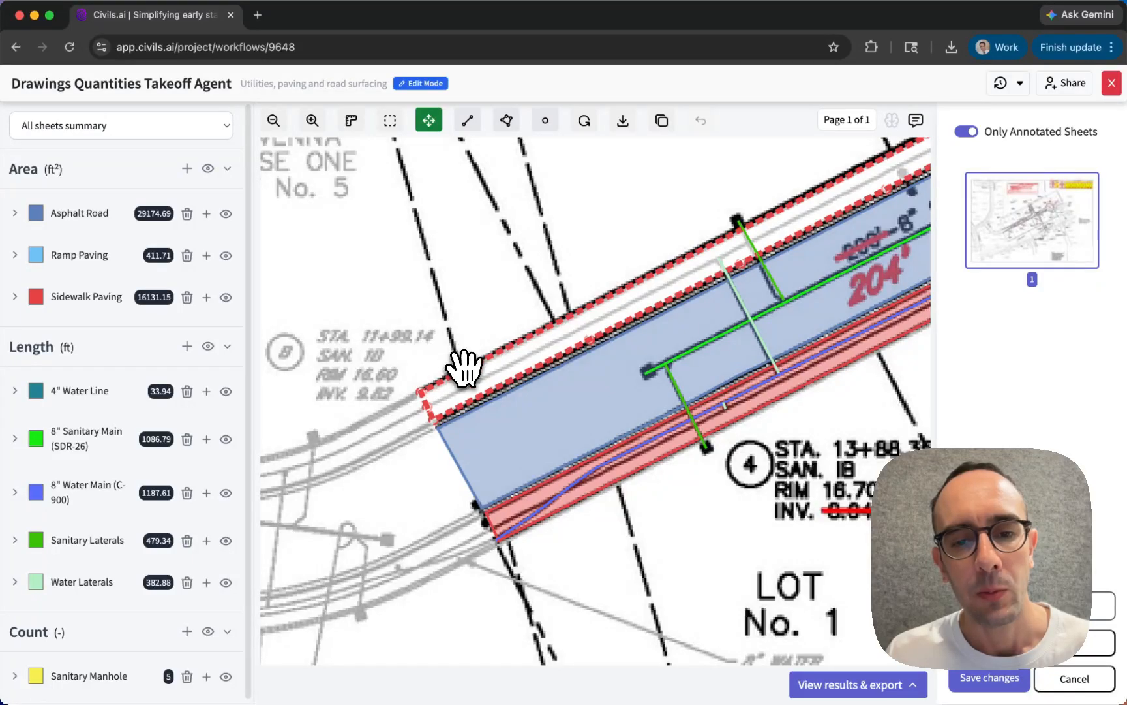
right_click(464, 368)
click(494, 450)
click(430, 299)
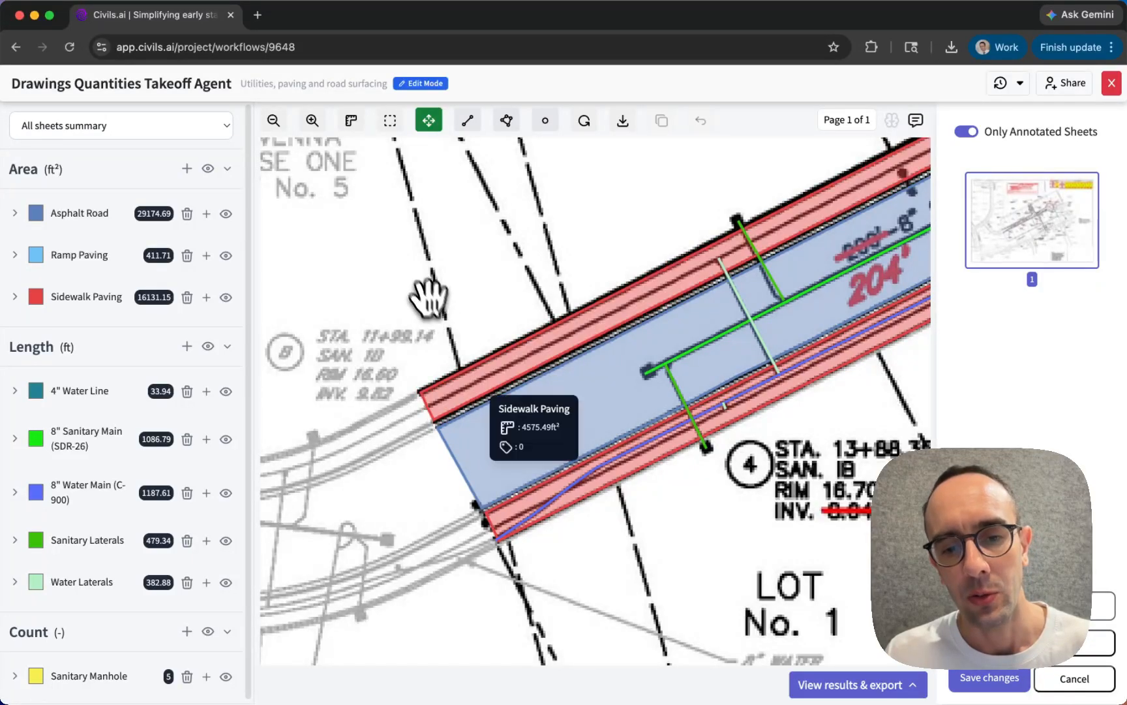
- Select the Sanitary Manhole point at the 8.06 invert label for editing and deselect it
drag(696, 518, 672, 526)
drag(623, 484, 593, 524)
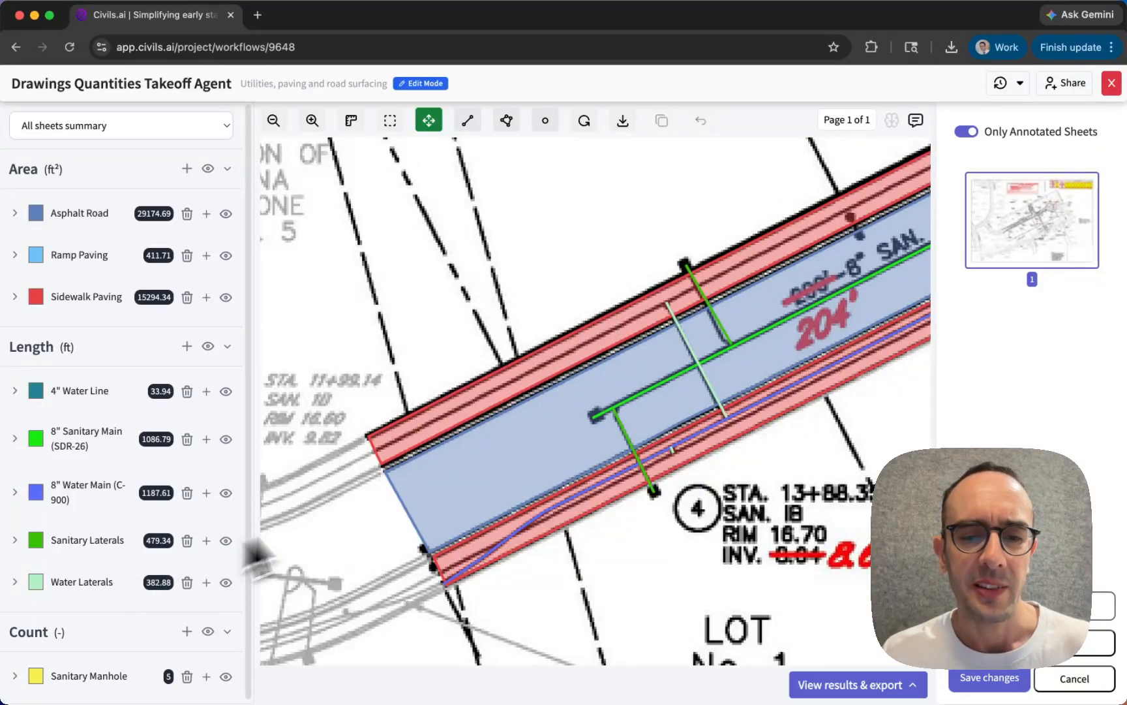
drag(518, 321, 358, 437)
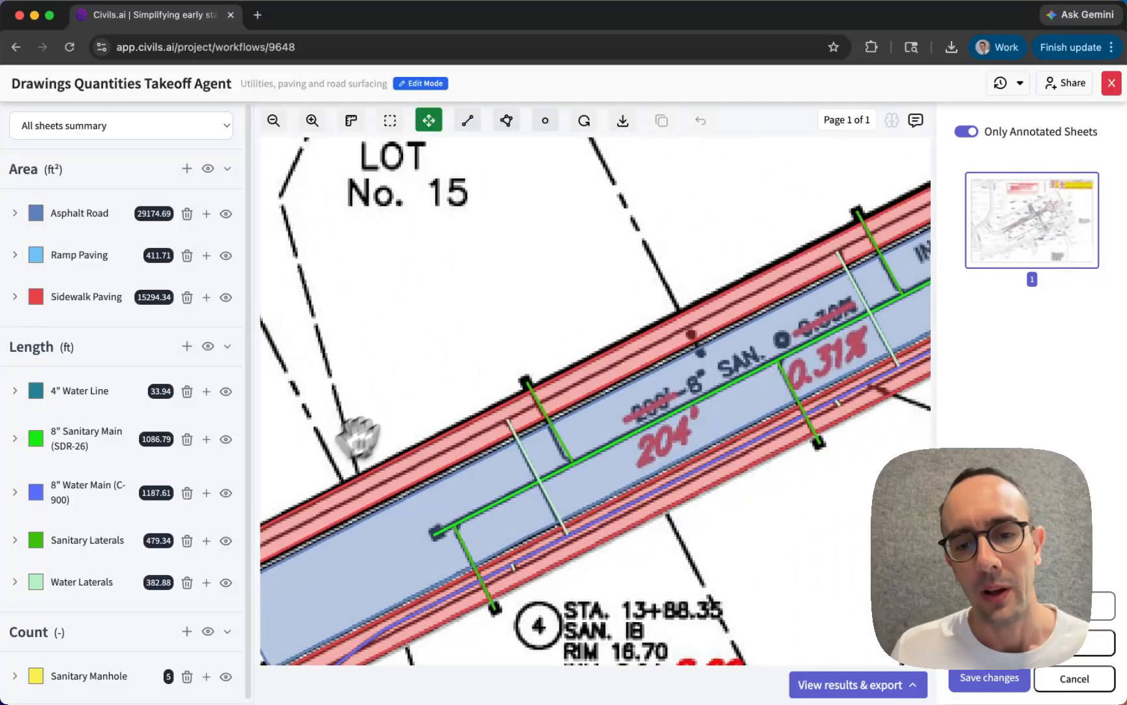
drag(573, 306, 326, 340)
scroll(520, 534, down, 5)
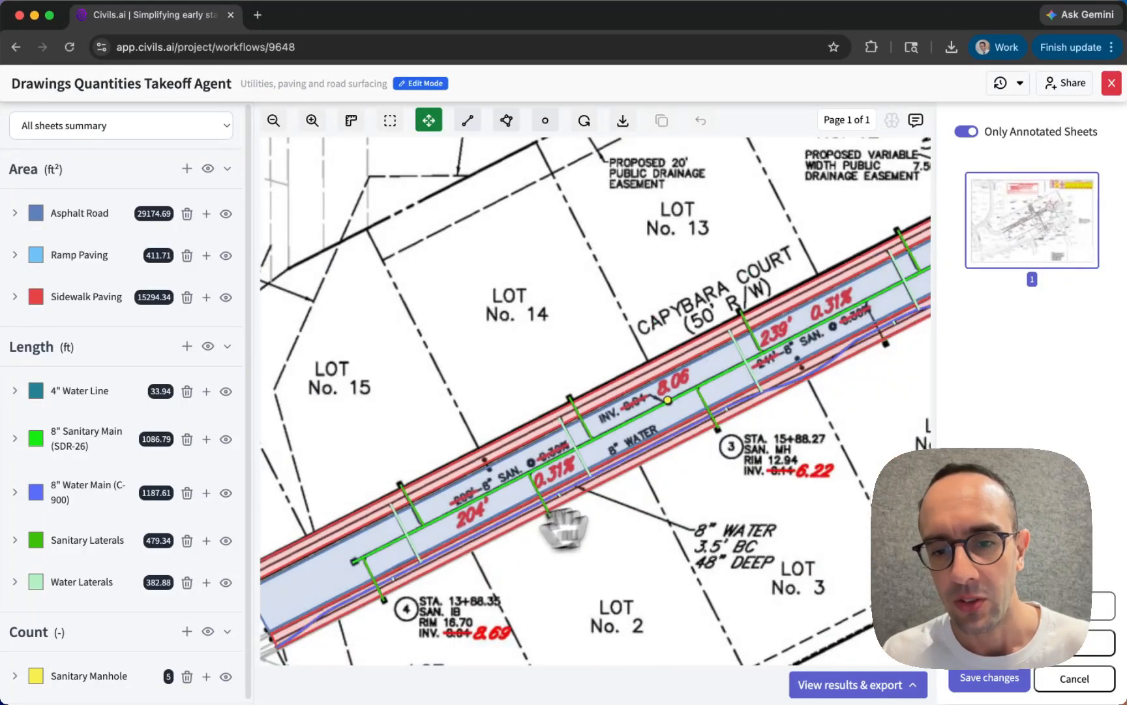
scroll(668, 400, up, 5)
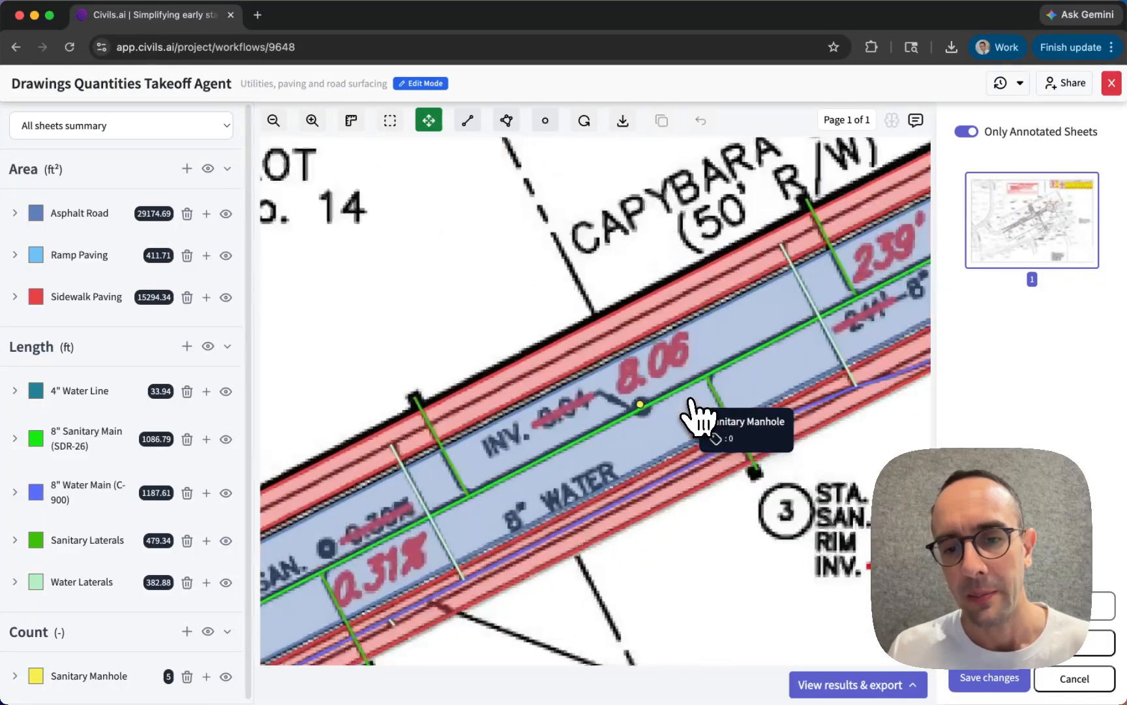
click(640, 404)
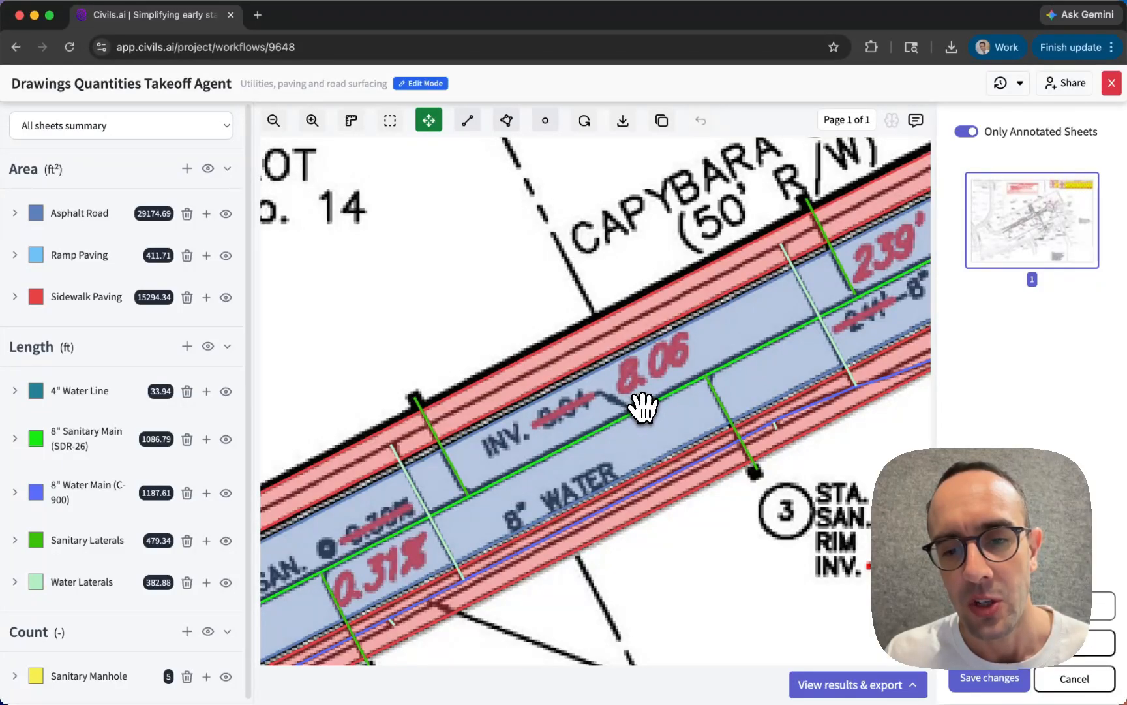
click(512, 298)
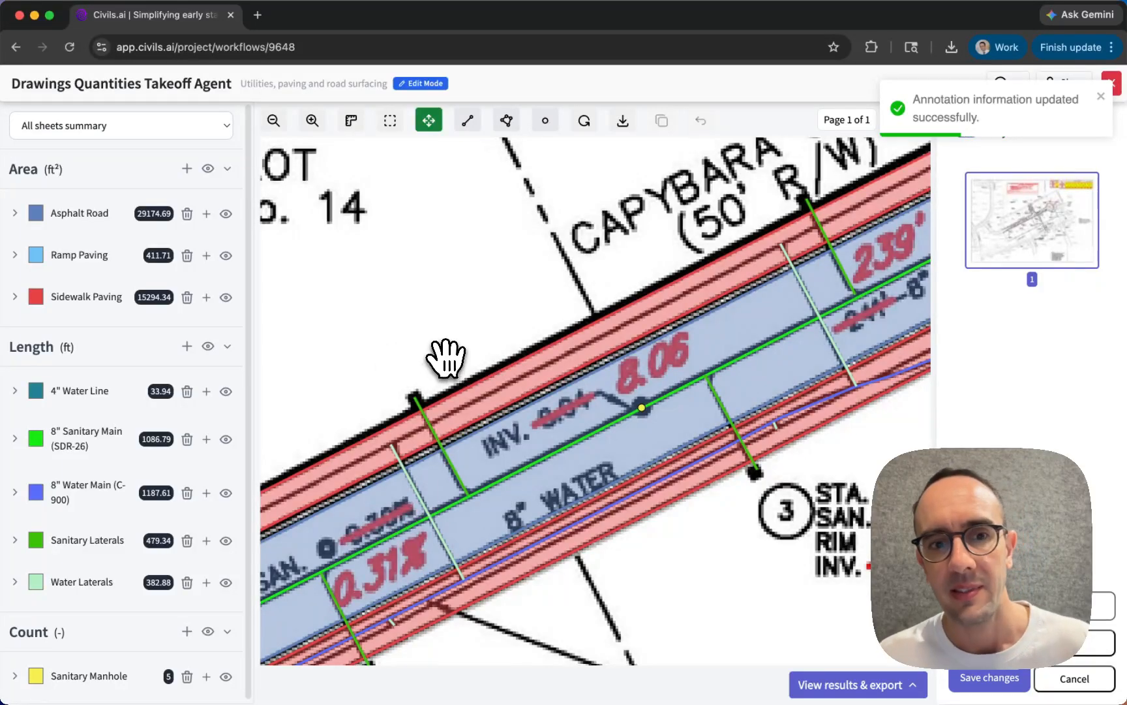
- Try to delete the Sanitary Manhole measurement at the 8.06 invert label
drag(402, 339, 680, 212)
scroll(424, 365, down, 5)
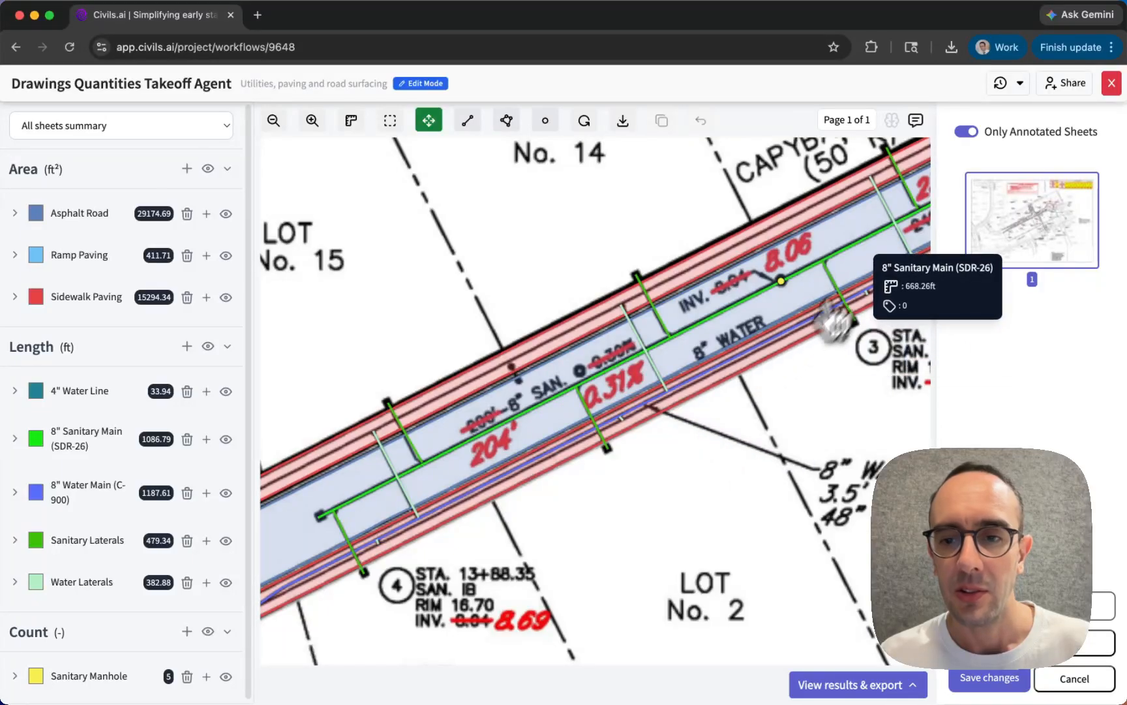
scroll(861, 258, up, 3)
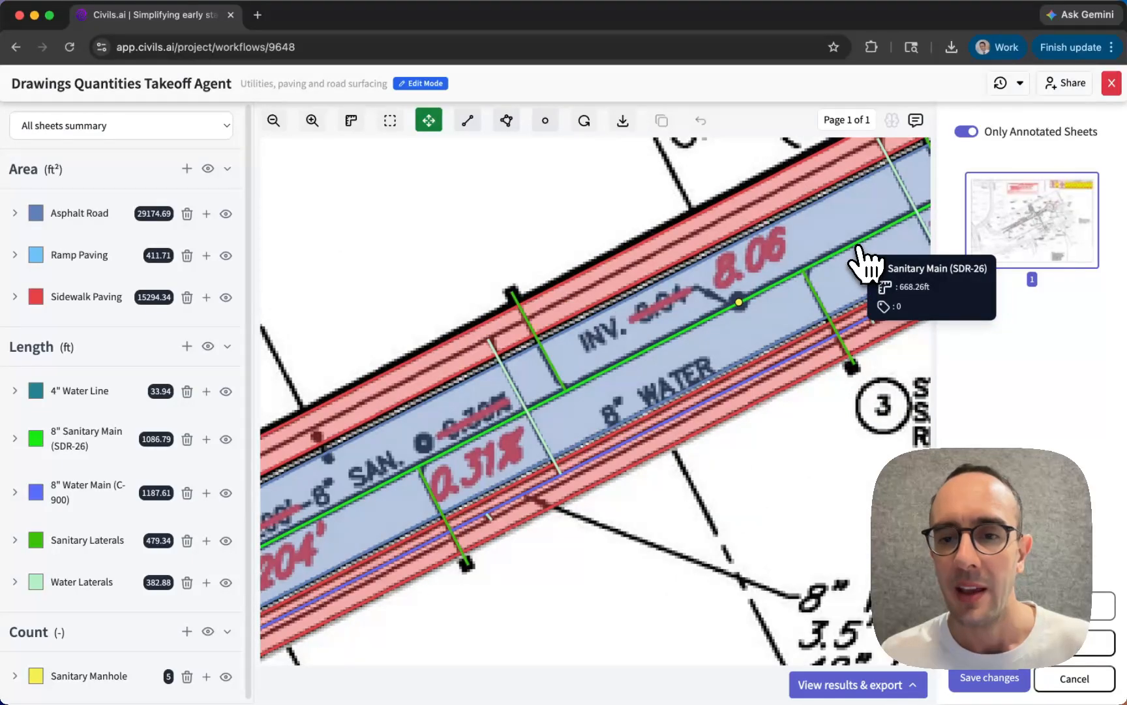
click(739, 304)
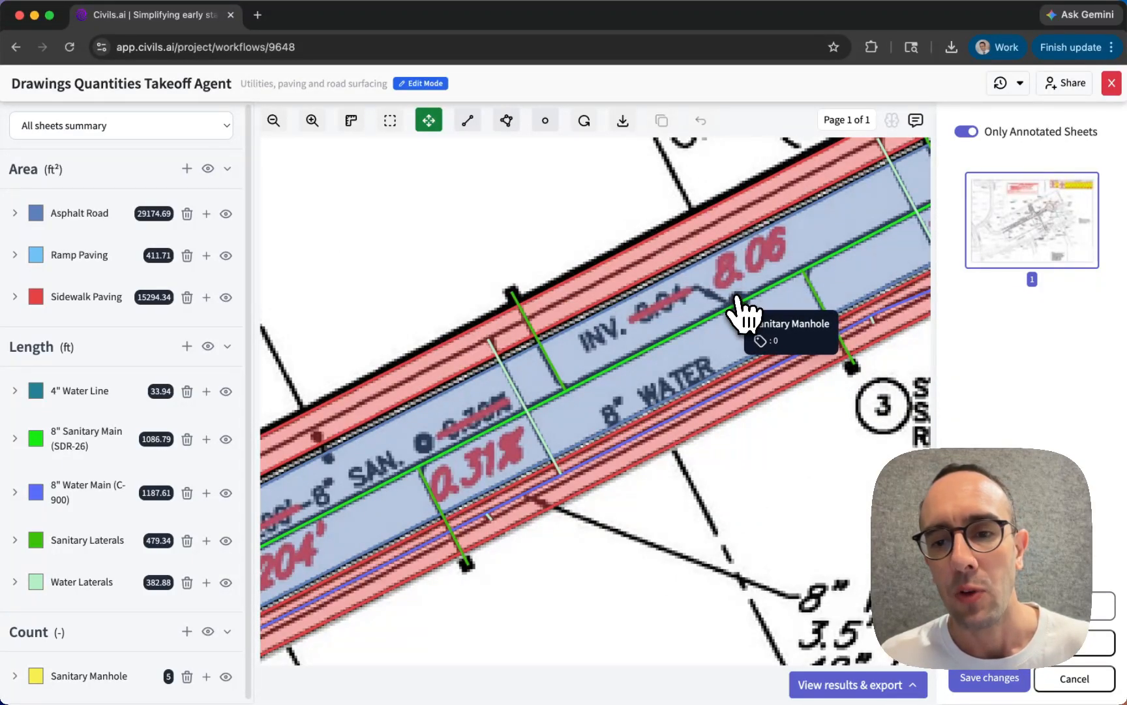
right_click(740, 301)
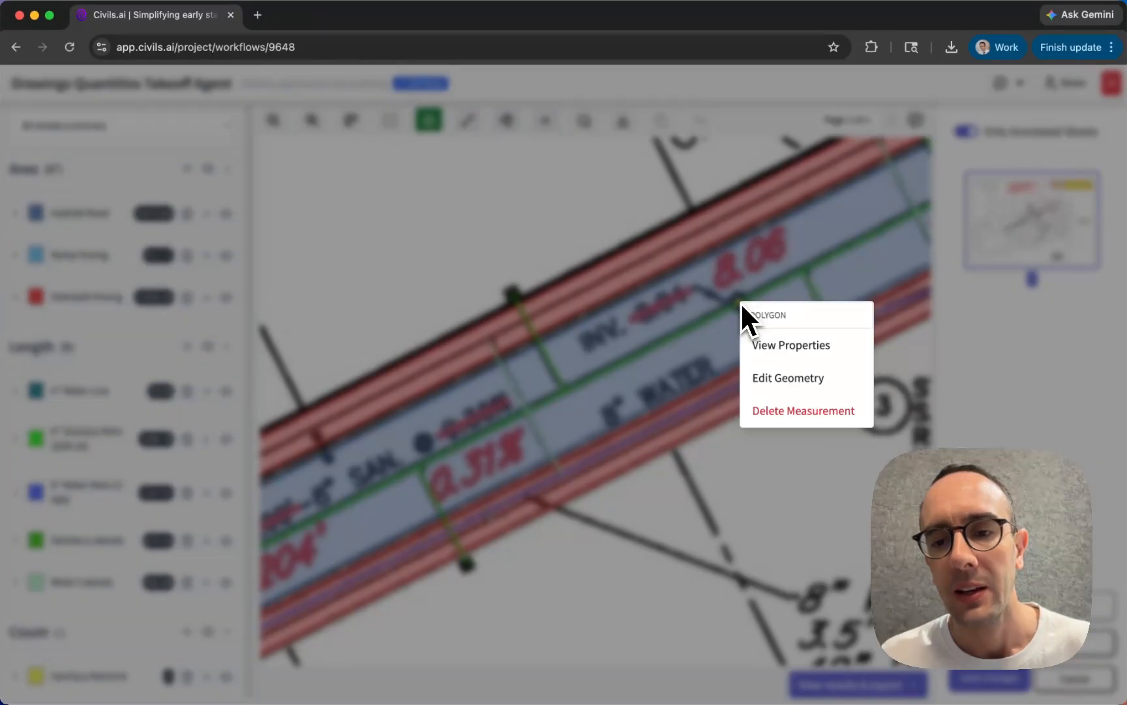
click(772, 415)
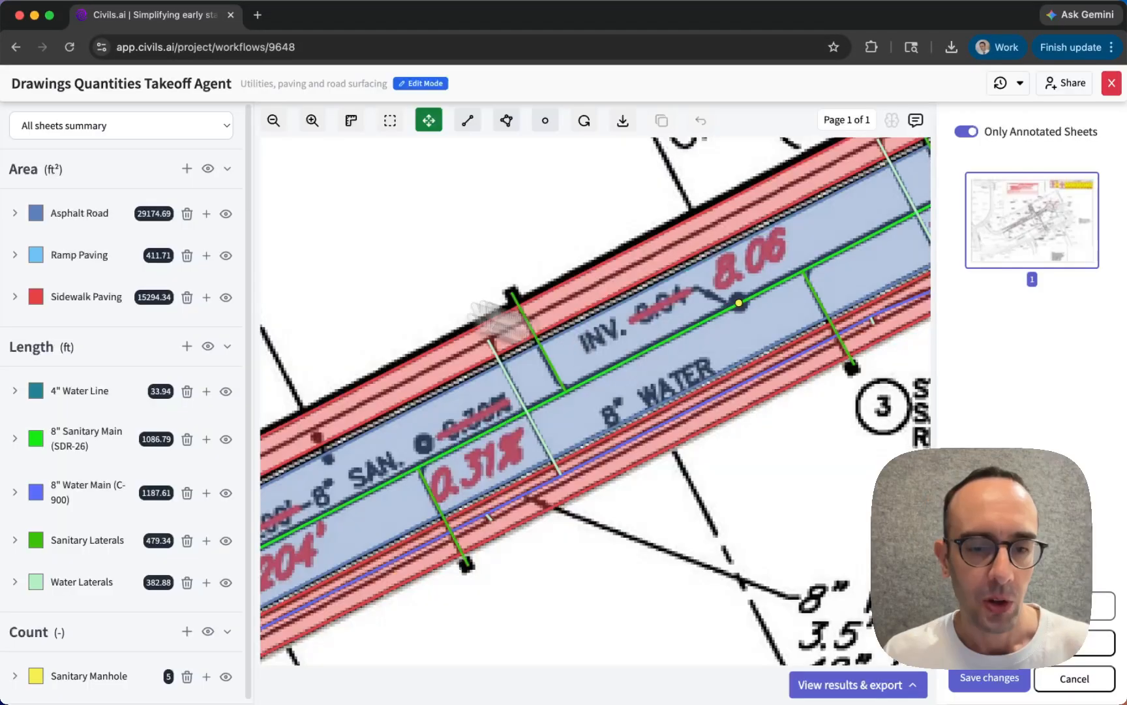
- Add two Sanitary Manhole count points, one at the lateral end beside marker 4 and one on the Lot 1 label
drag(499, 321, 793, 251)
drag(452, 353, 591, 242)
scroll(522, 284, down, 2)
scroll(522, 283, down, 3)
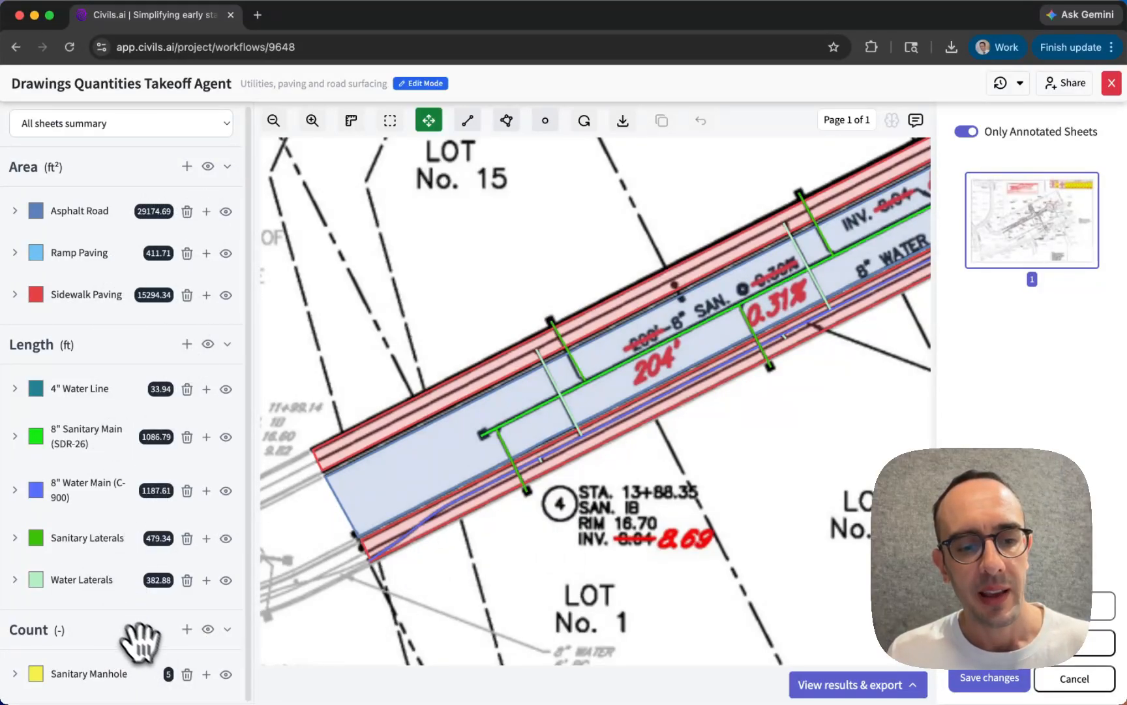
click(206, 675)
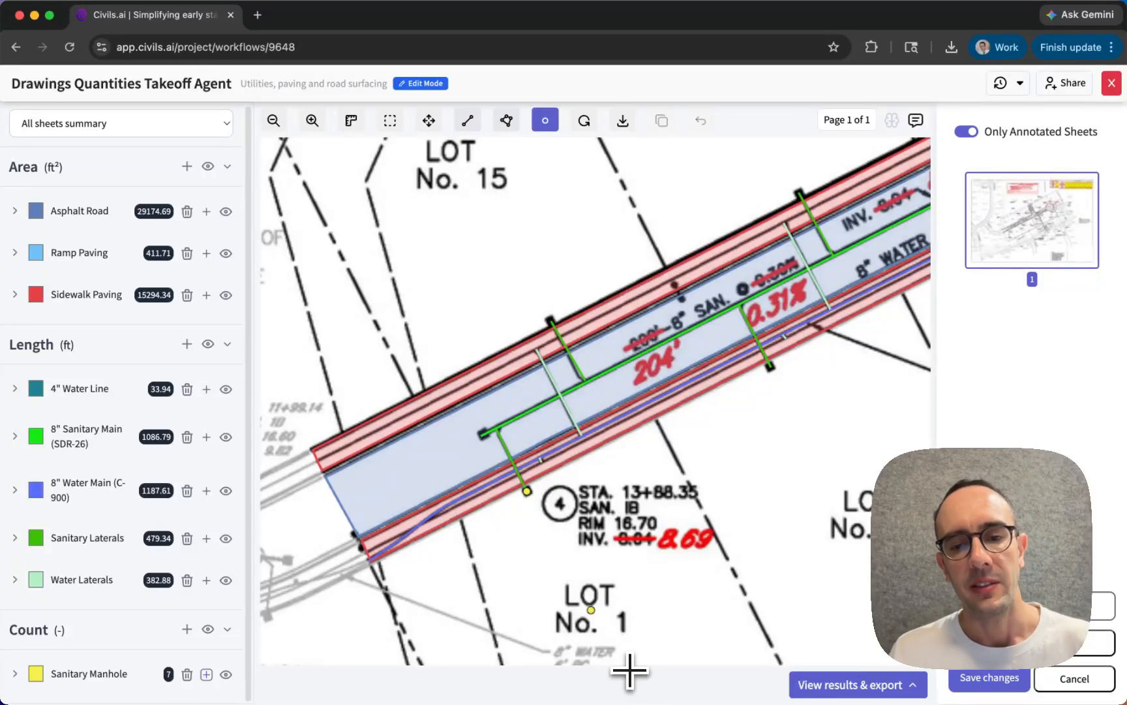
- Add a Sanitary Manhole point at the sanitary main's end beside Lot 1, and delete all three newly added Sanitary Manhole points
click(484, 435)
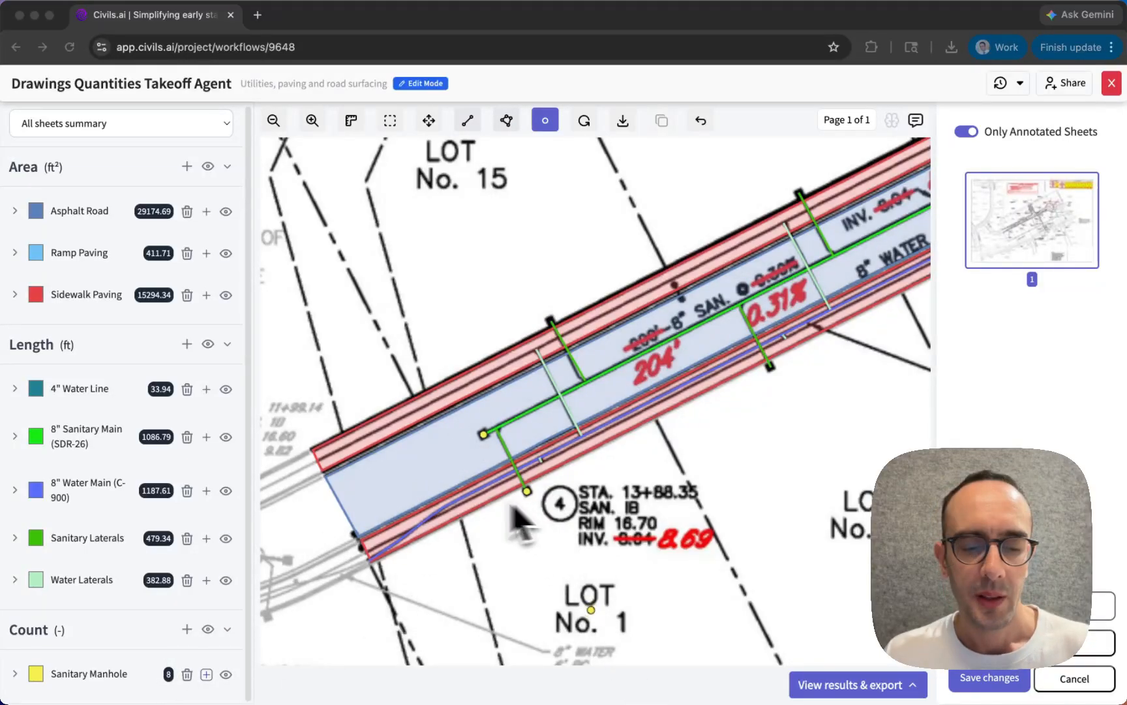
click(15, 676)
scroll(24, 663, down, 4)
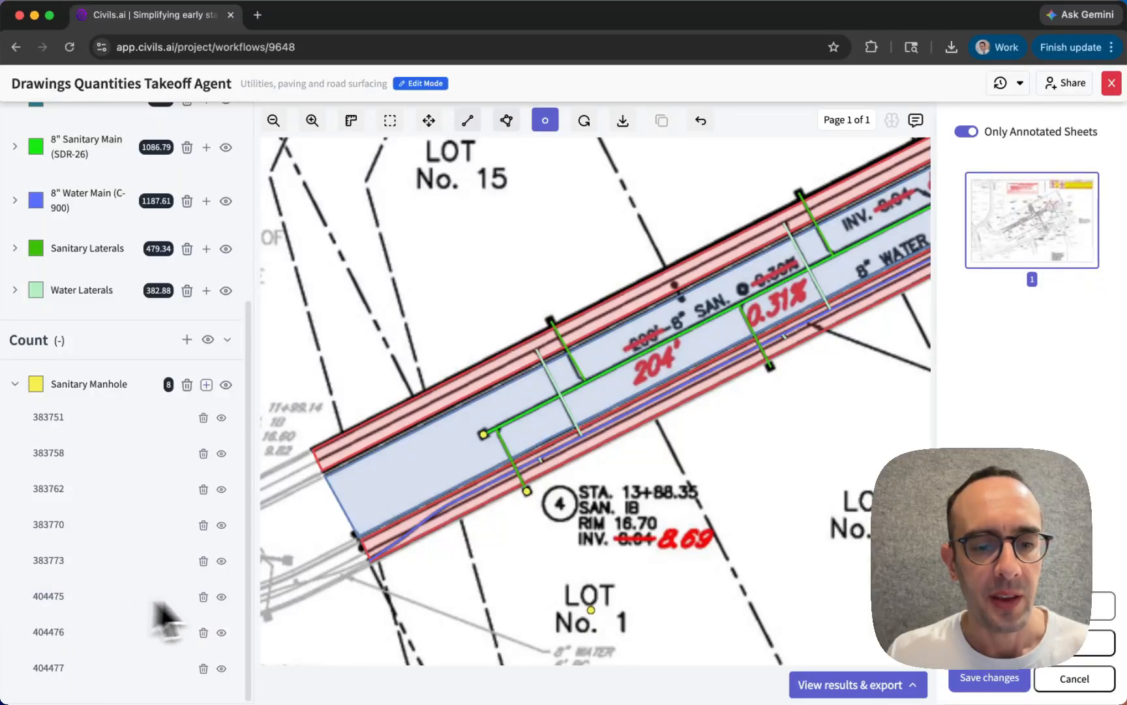
click(204, 597)
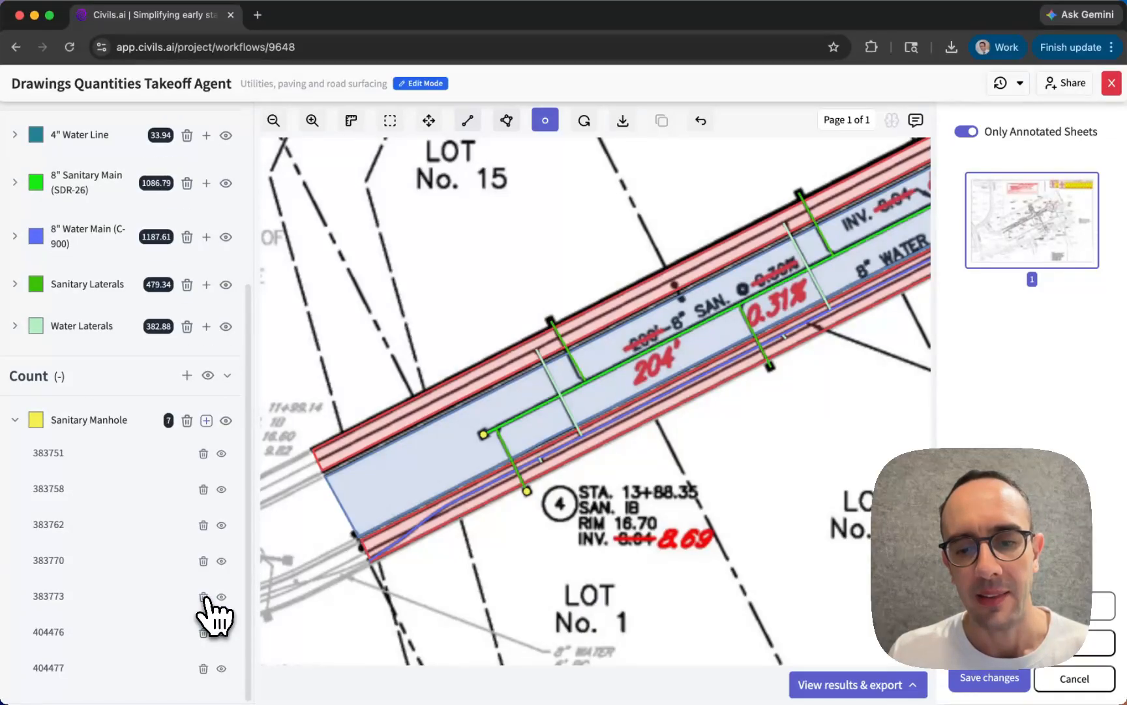
click(204, 668)
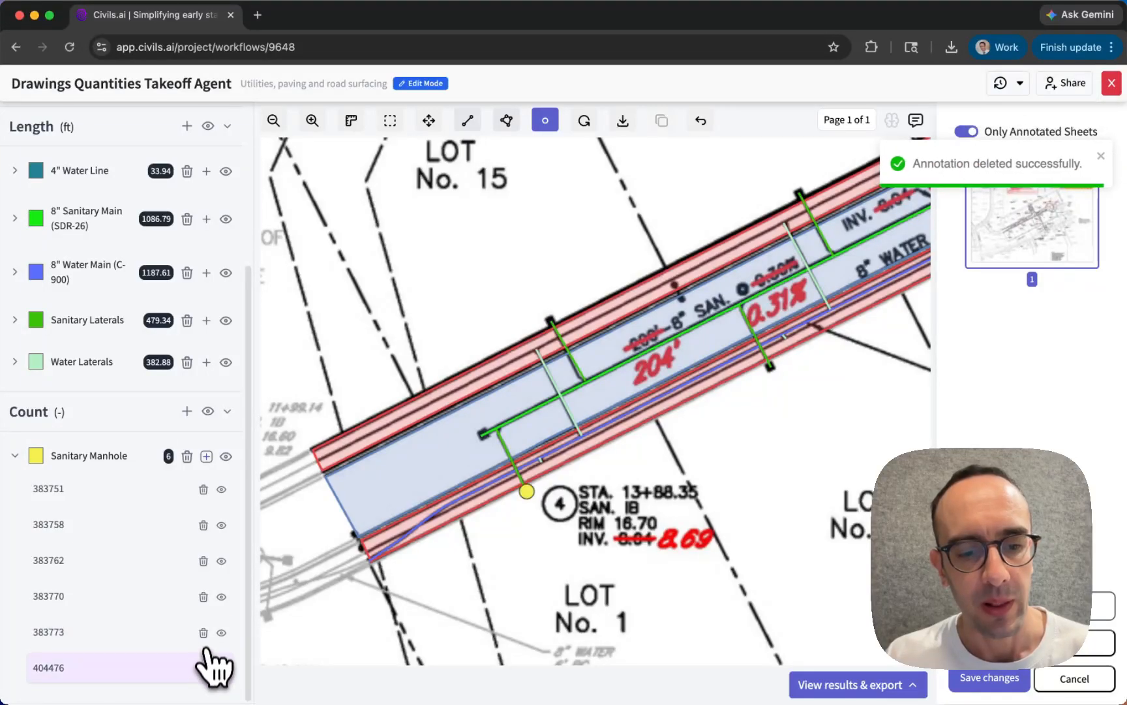
click(203, 670)
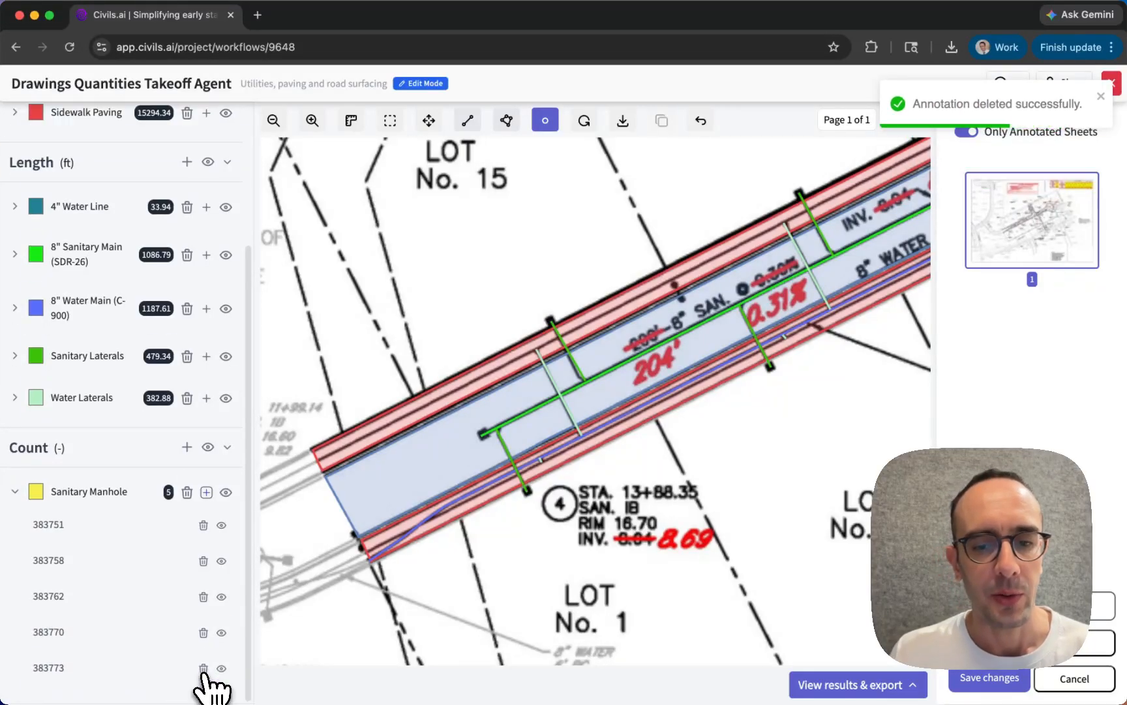
click(16, 493)
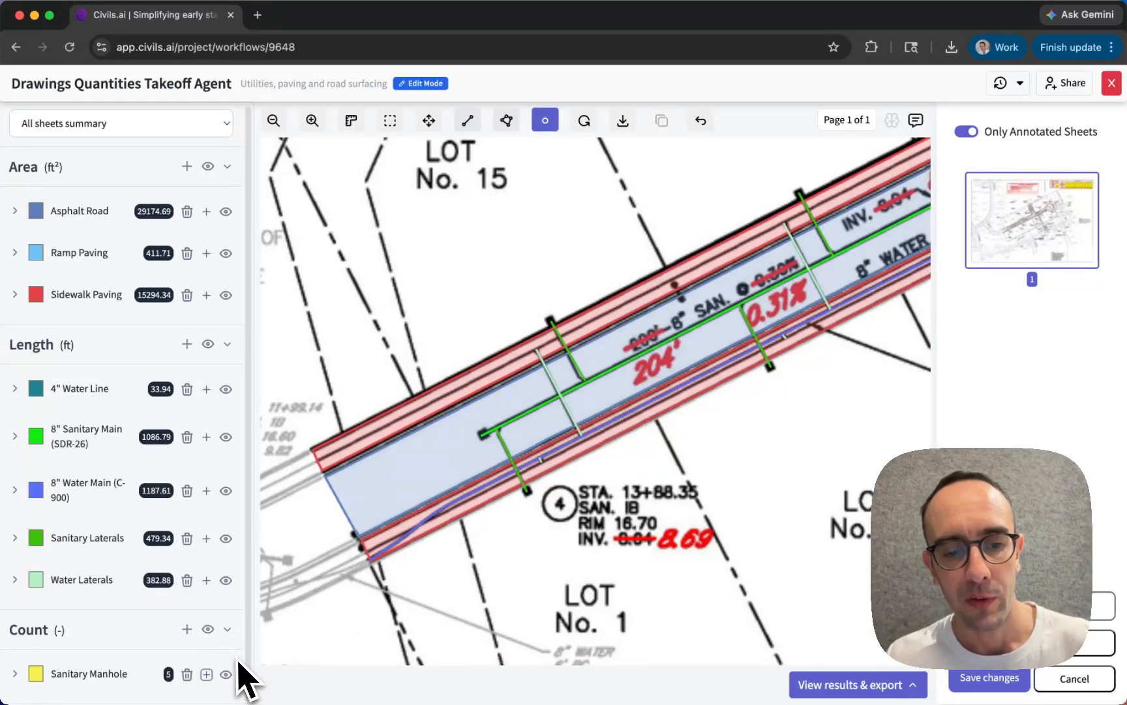
- Delete the whole Sanitary Manhole count label and undo the deletion
click(188, 674)
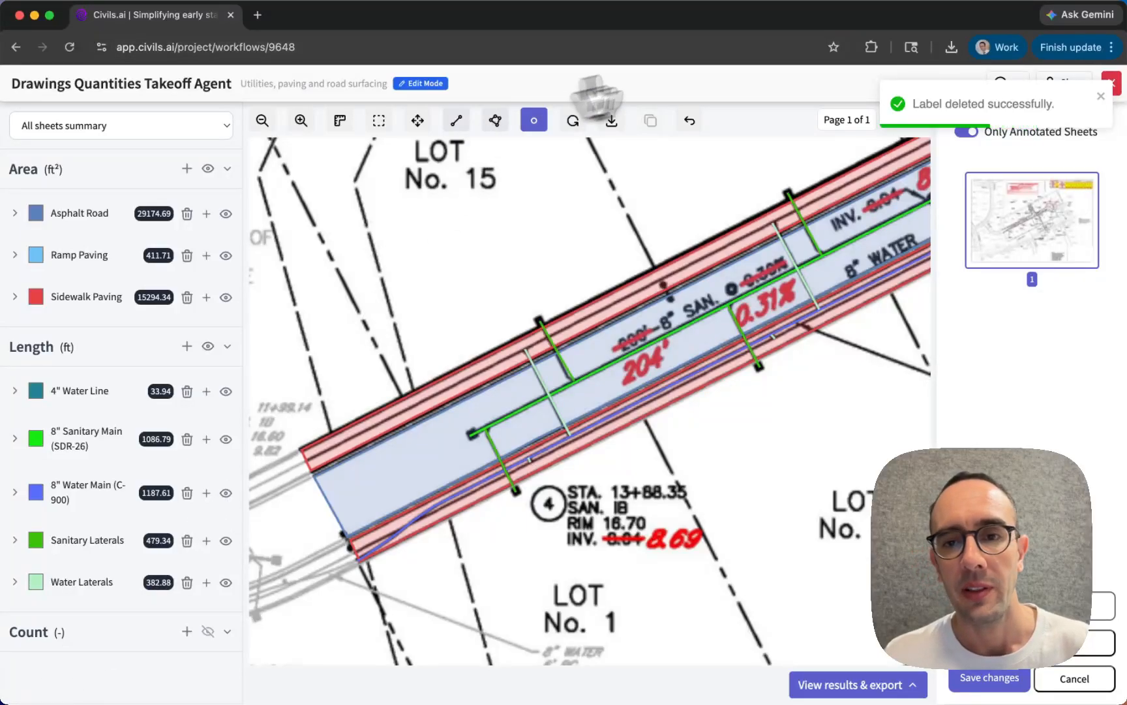
click(690, 123)
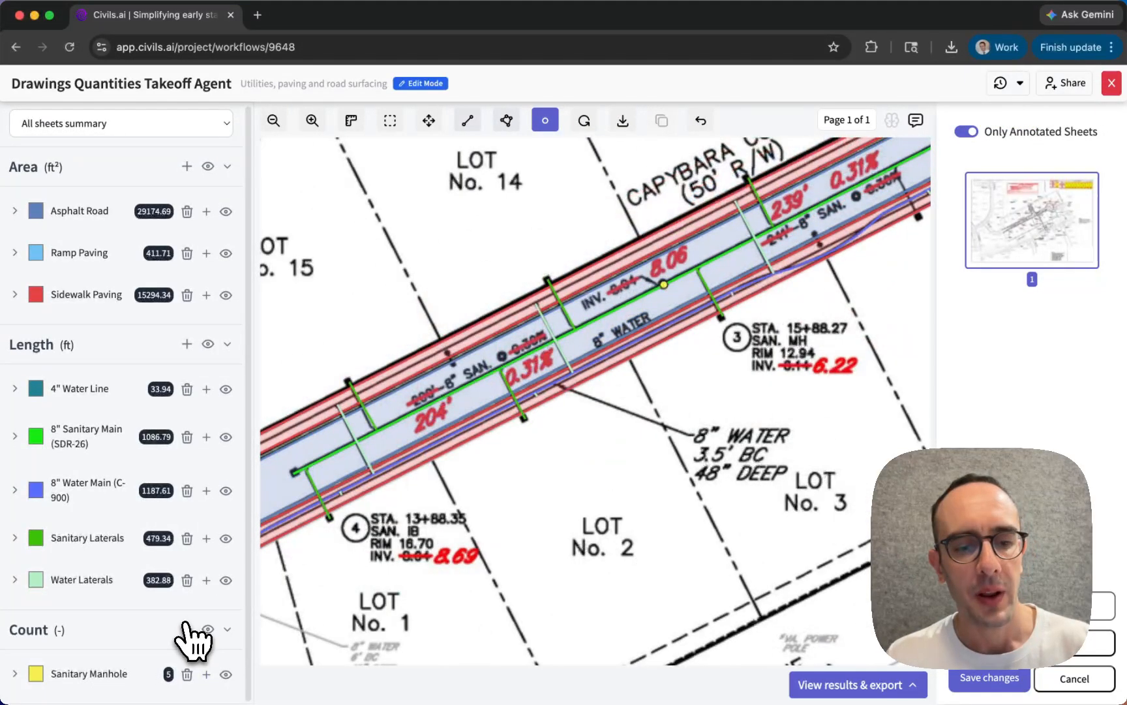
- Create a count label named Sewer manhole and place three points of it at the lateral ends around the 0.31% label near Lot 2
click(186, 630)
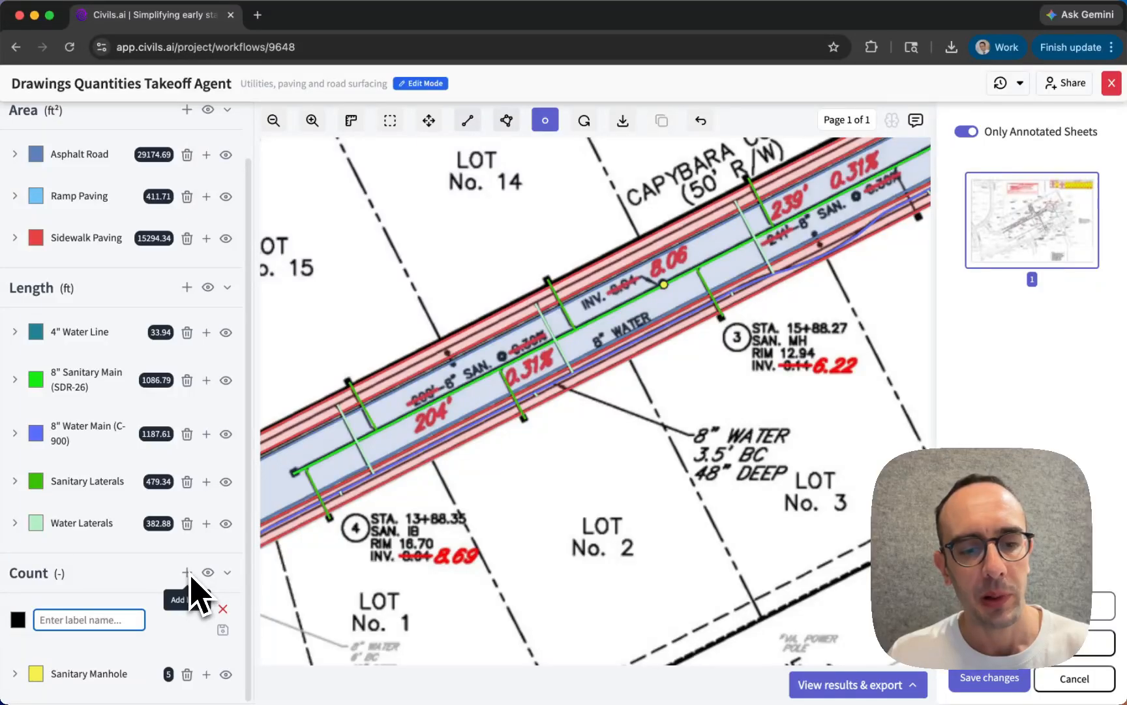
scroll(185, 291, up, 1)
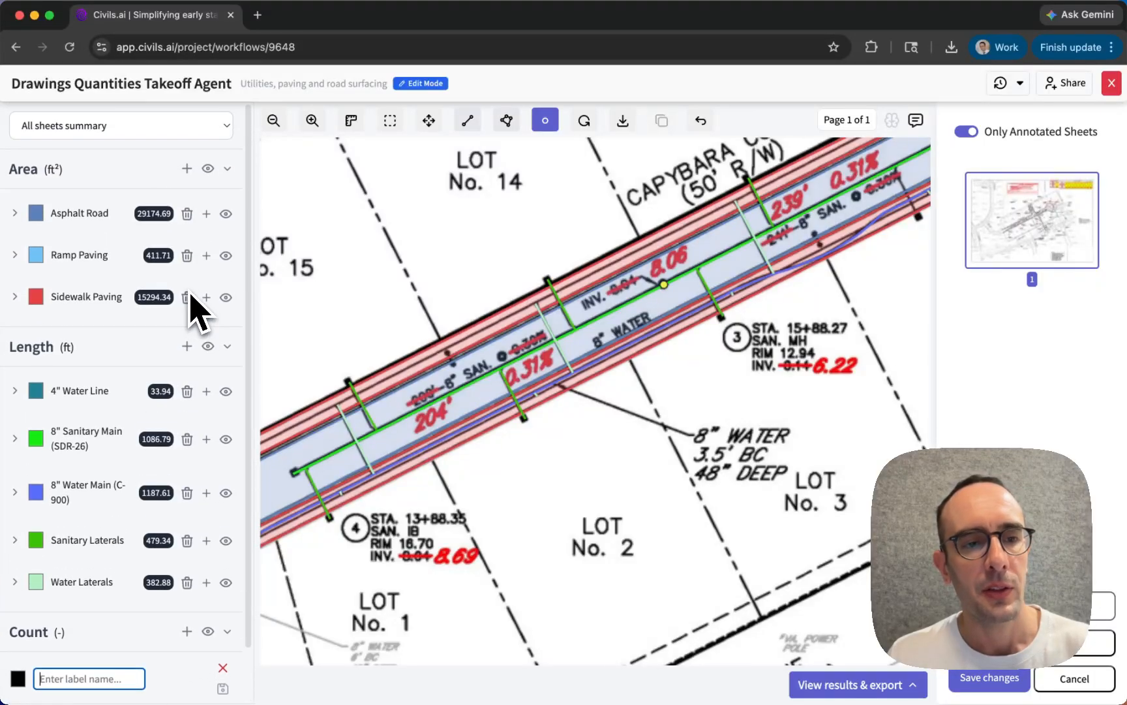
scroll(150, 326, down, 1)
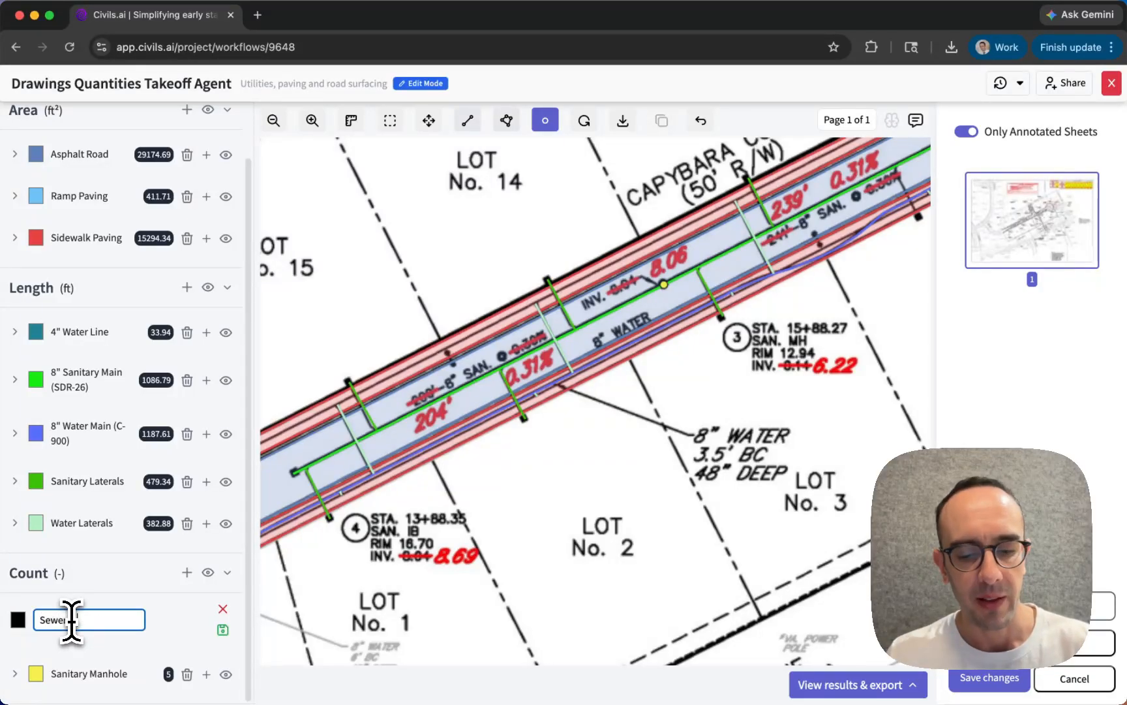
click(223, 630)
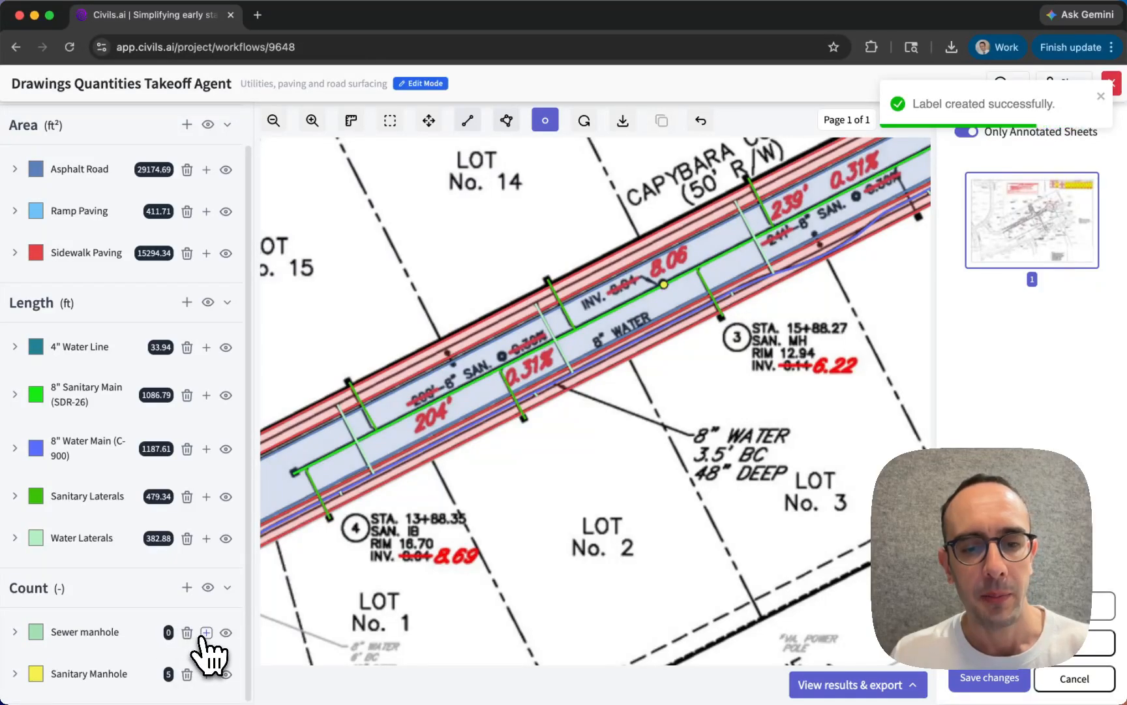
click(205, 632)
click(525, 417)
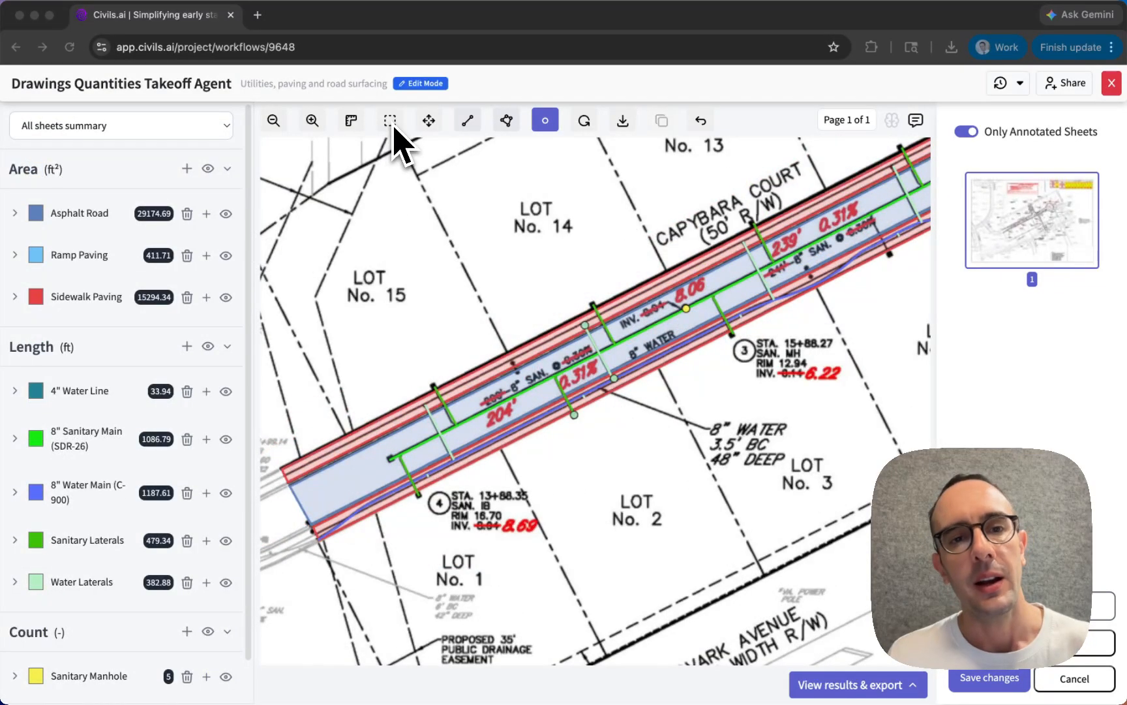
- Select all the manhole count points with a closed lasso polygon around the whole road layout and review the selected annotations
click(390, 124)
click(390, 122)
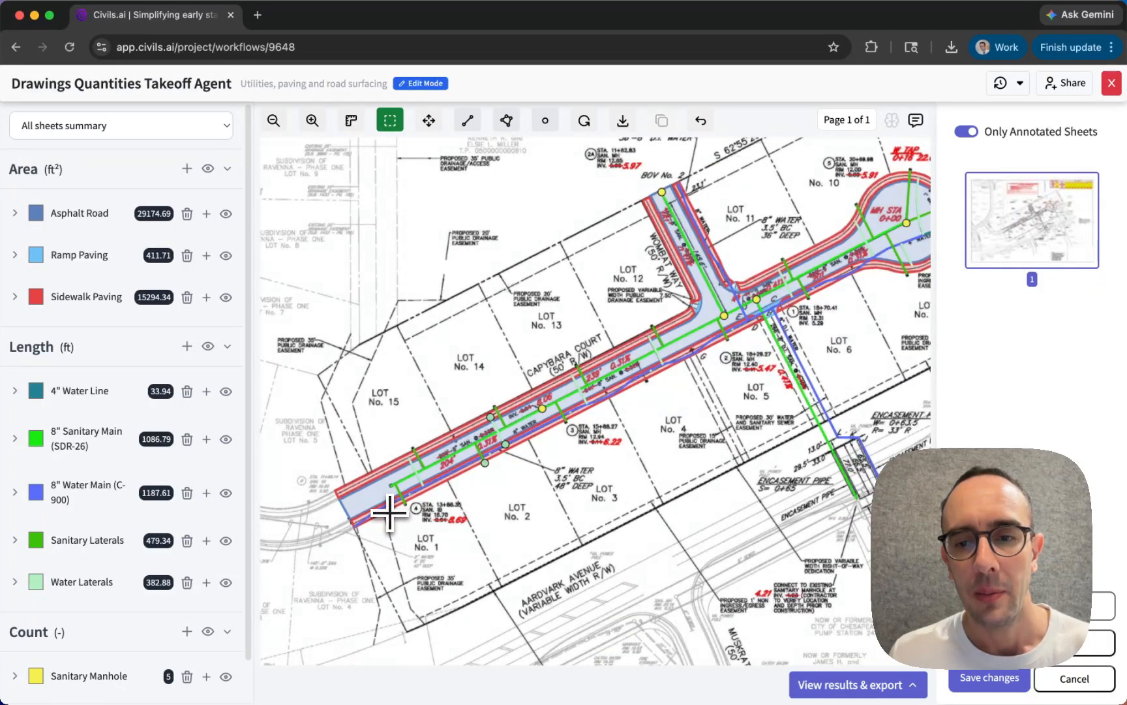
scroll(386, 511, down, 3)
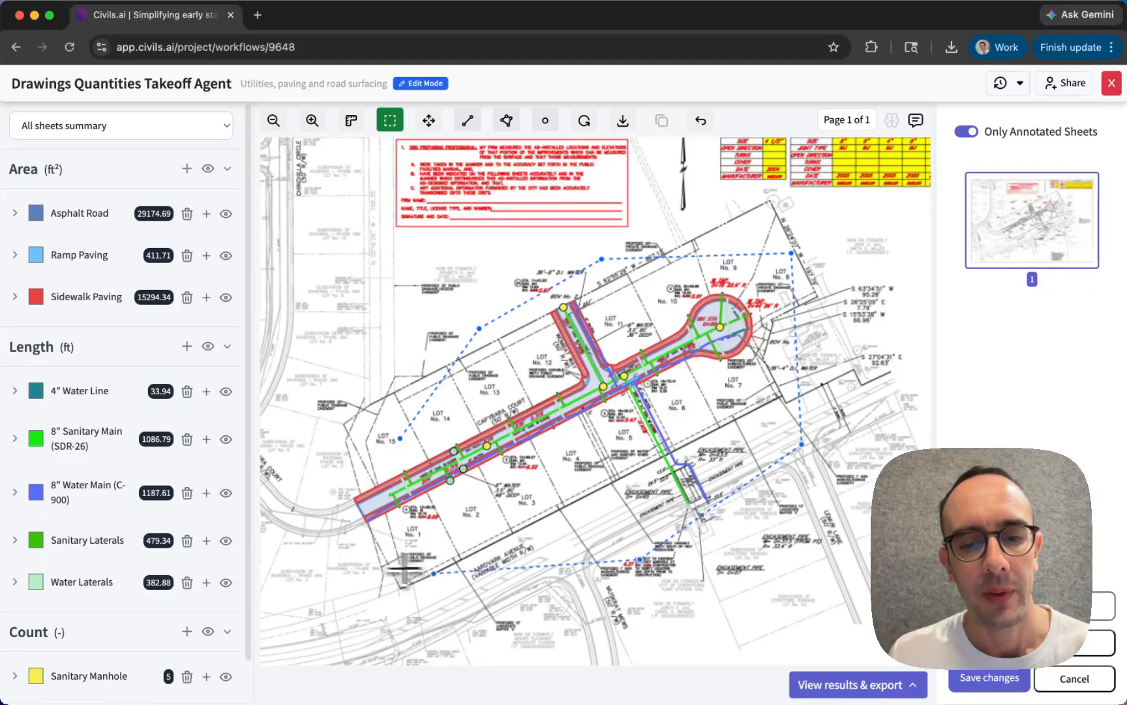
click(361, 560)
click(344, 469)
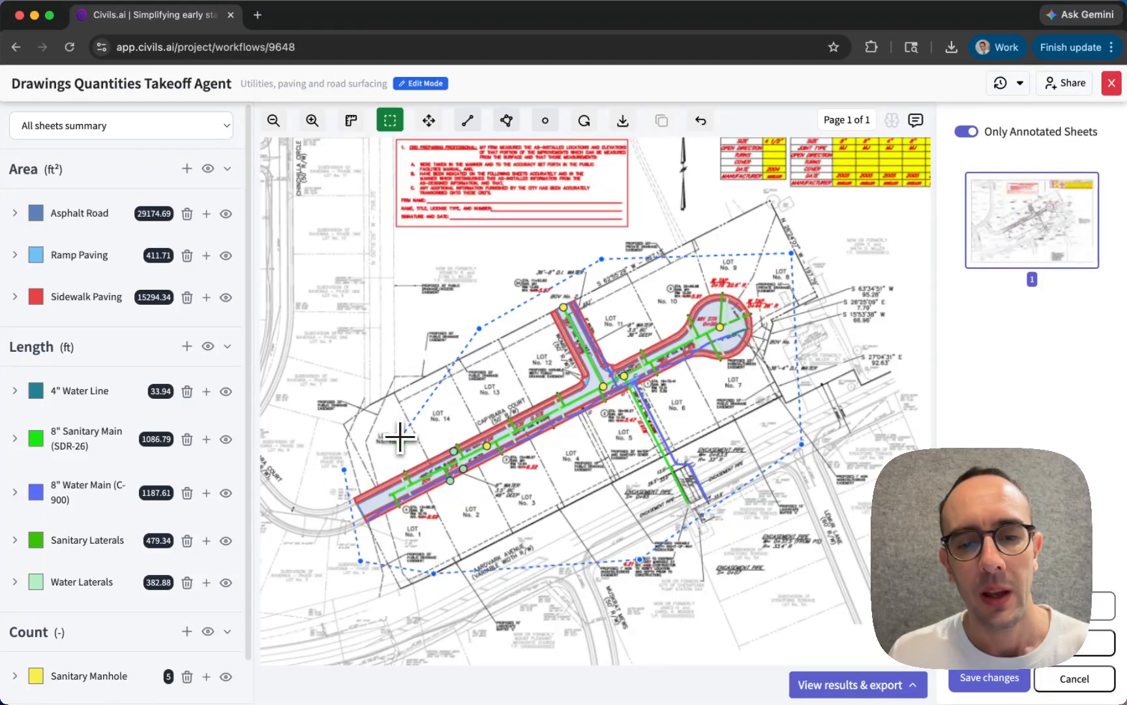
click(400, 437)
click(428, 545)
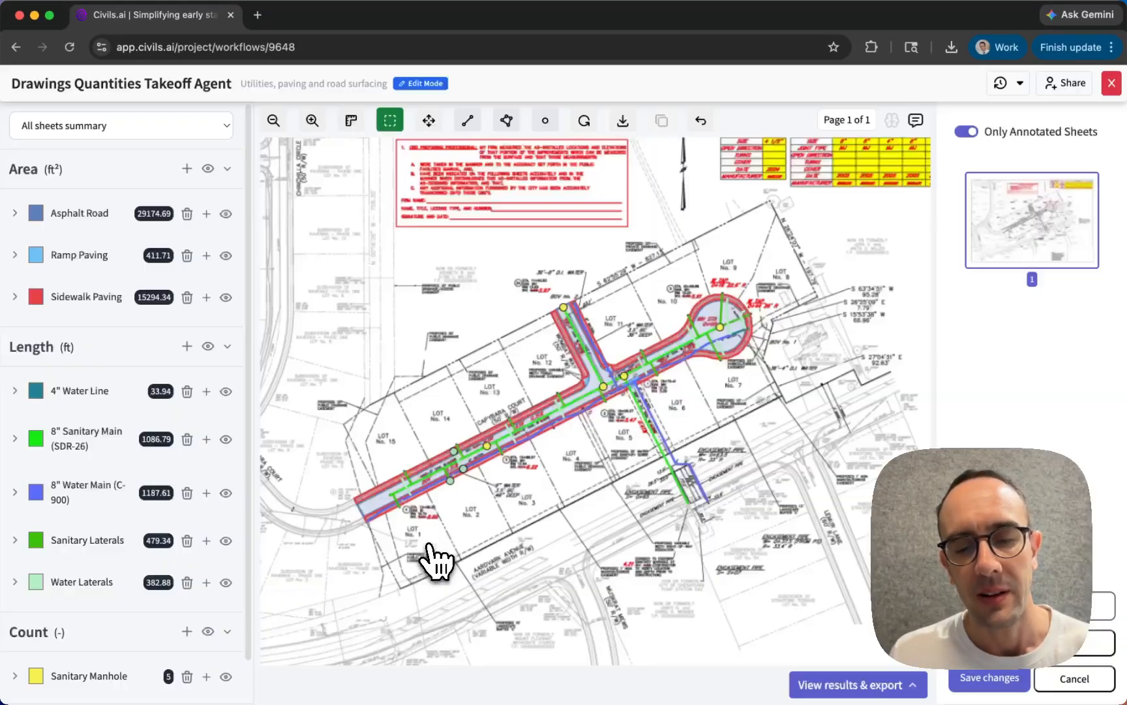
scroll(875, 216, down, 2)
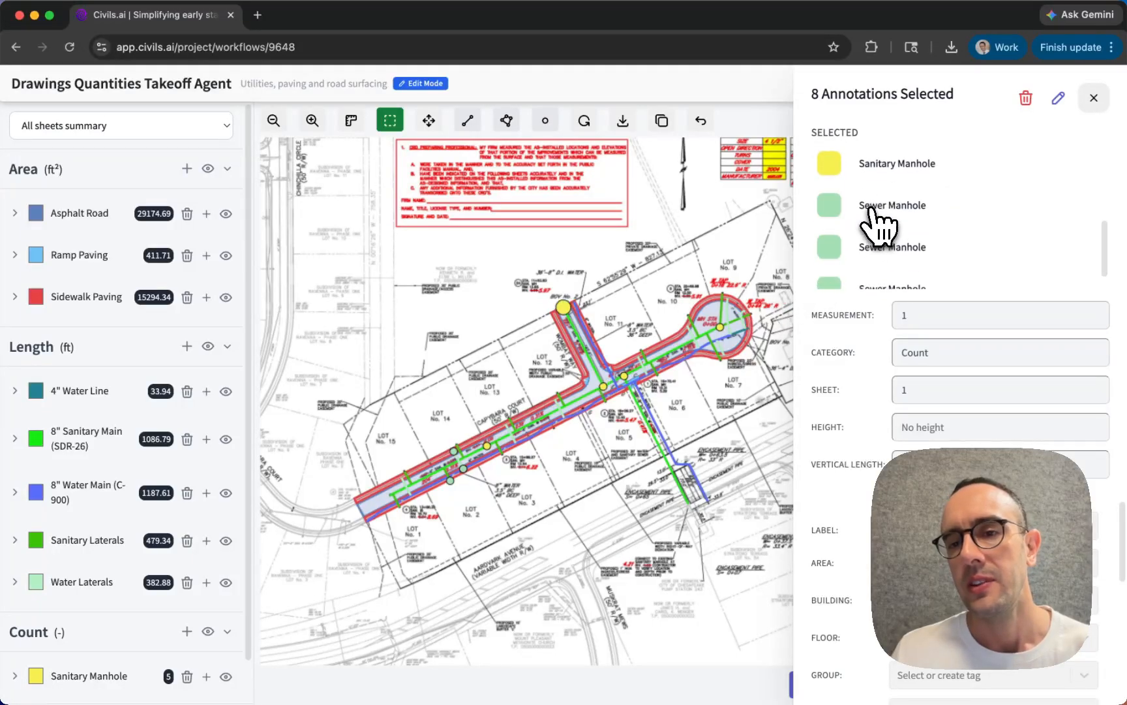
scroll(878, 195, up, 5)
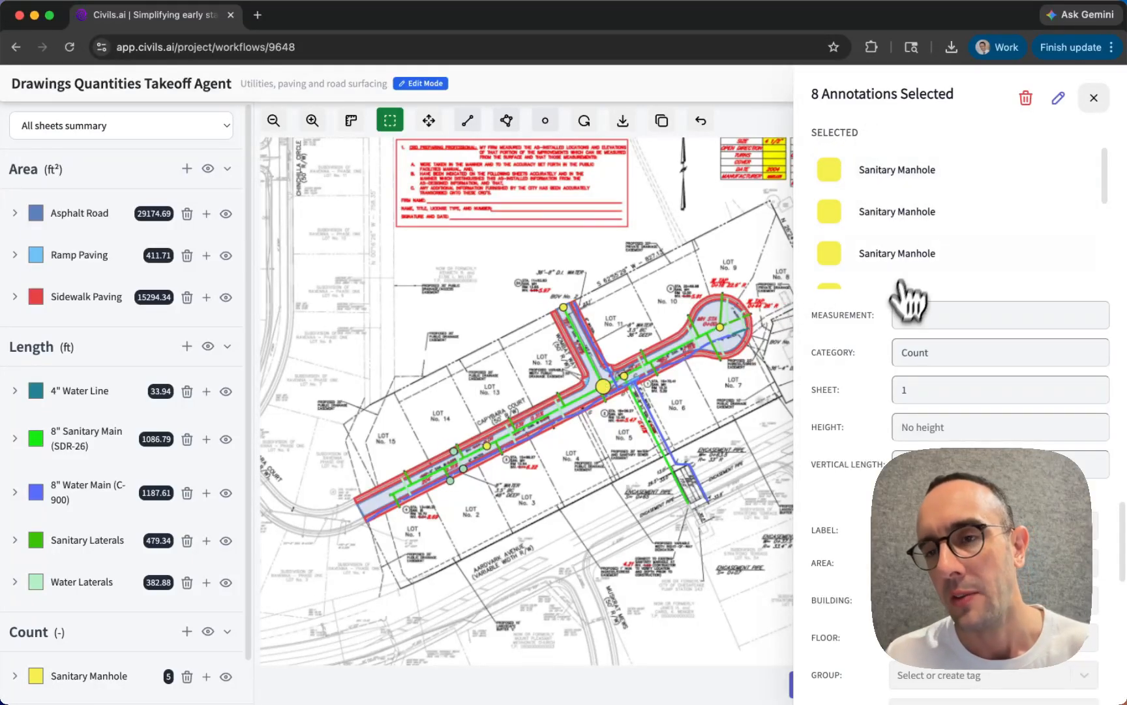
- Open the eight selected annotations for editing and look through the available tag fields
click(1058, 99)
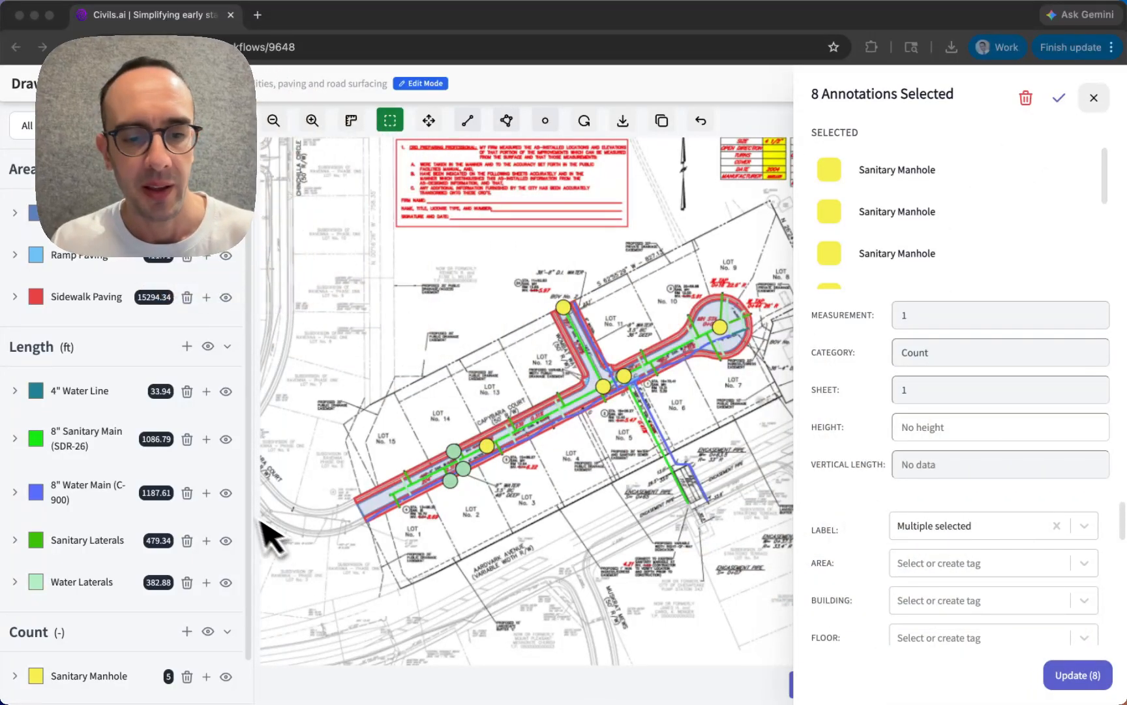
scroll(822, 574, down, 5)
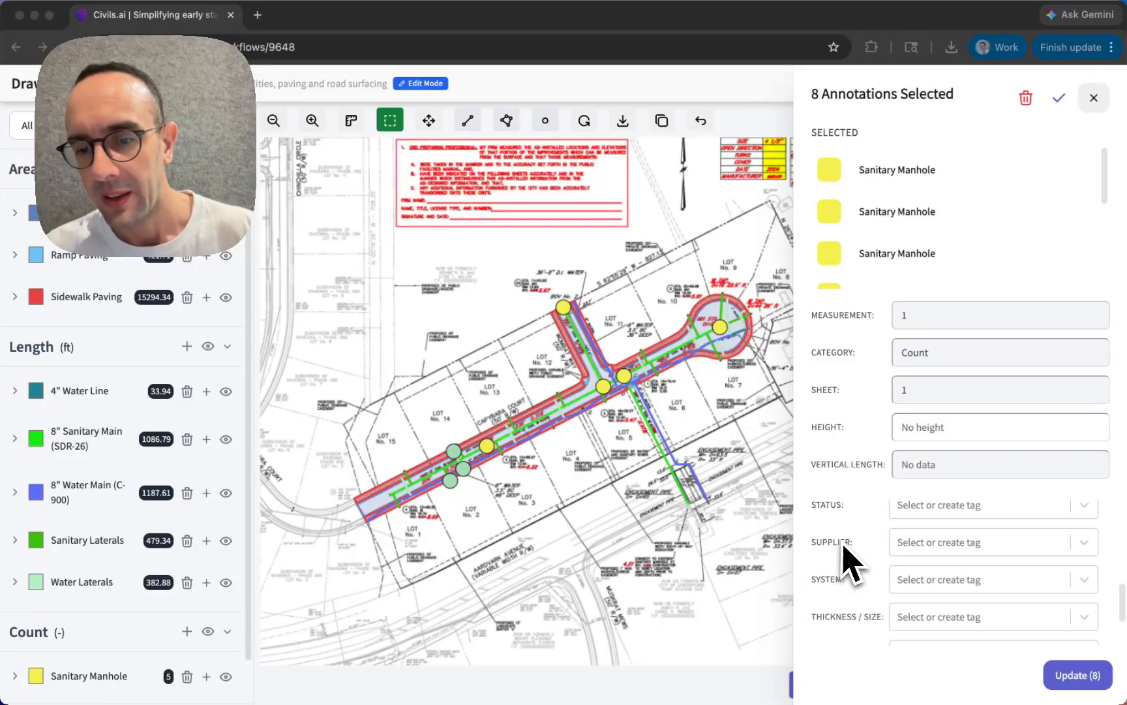
scroll(849, 562, up, 4)
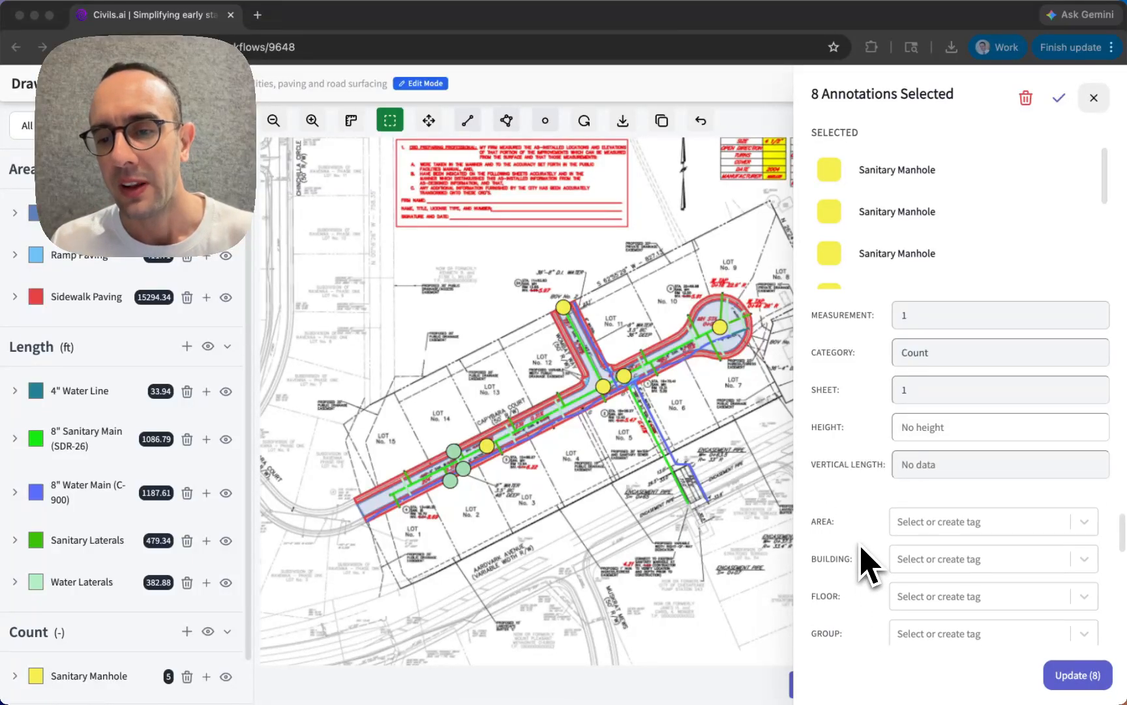
scroll(862, 563, up, 2)
scroll(867, 610, down, 2)
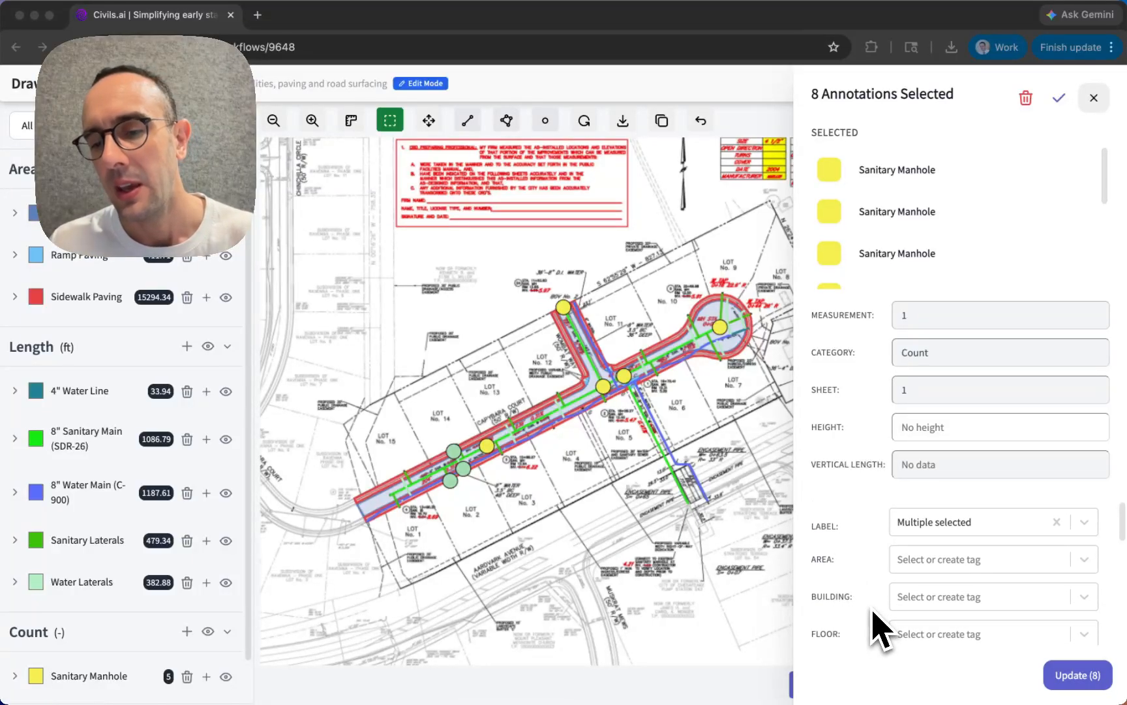
scroll(868, 619, up, 1)
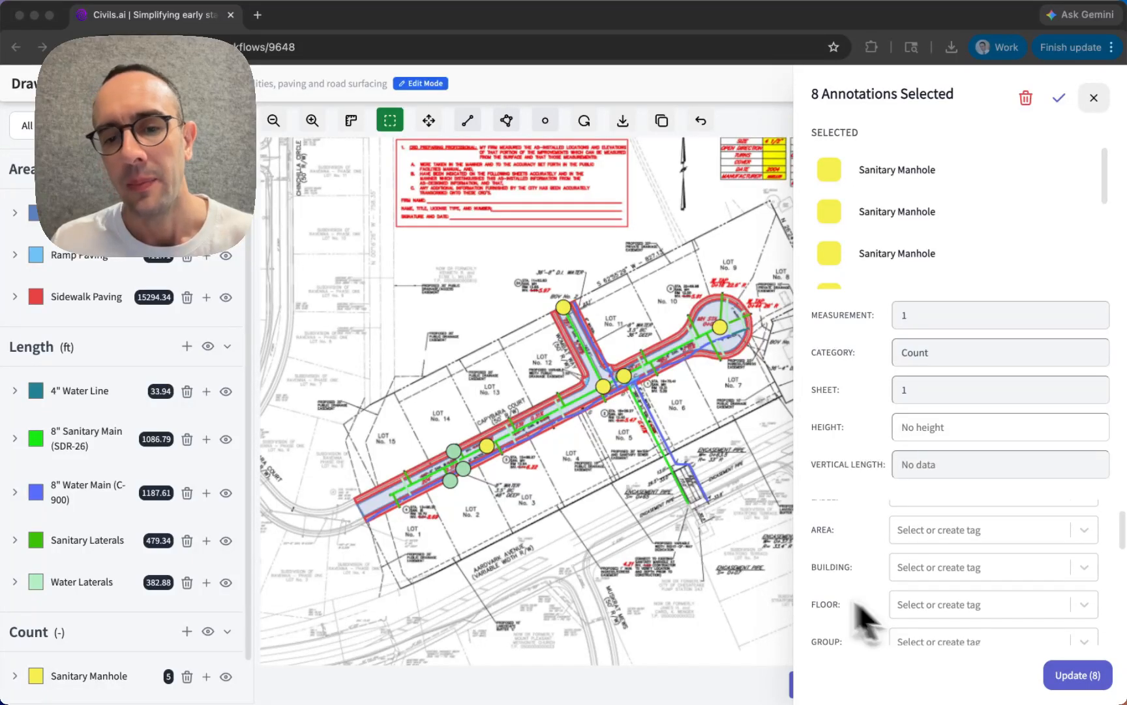
click(923, 607)
text(Ground floor)
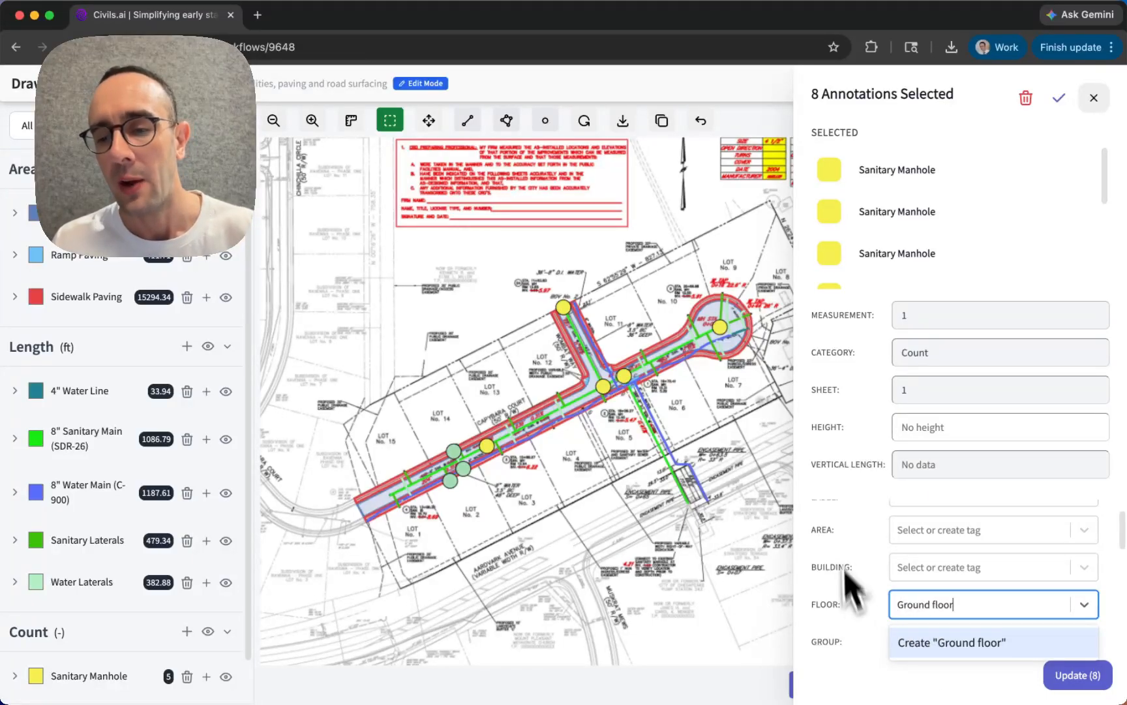
triple_click(915, 605)
key(BackSpace)
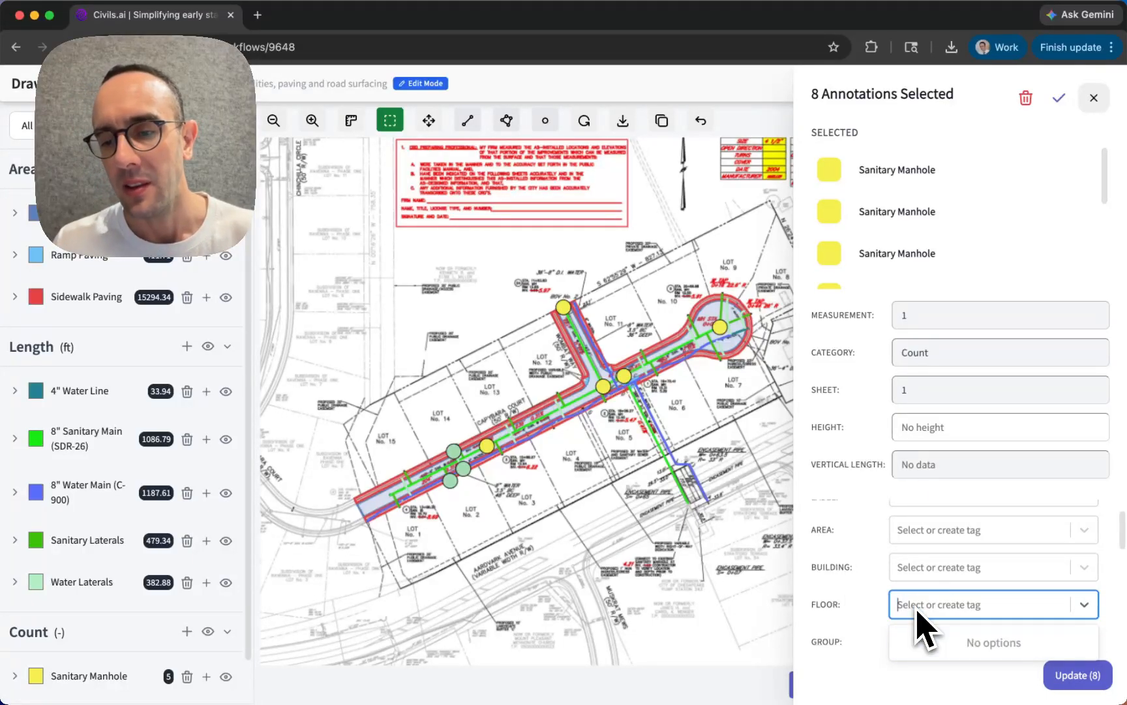
- Create the Area tag Phase 1 and assign it to the eight selected manhole annotations
click(942, 529)
text(Phase 1)
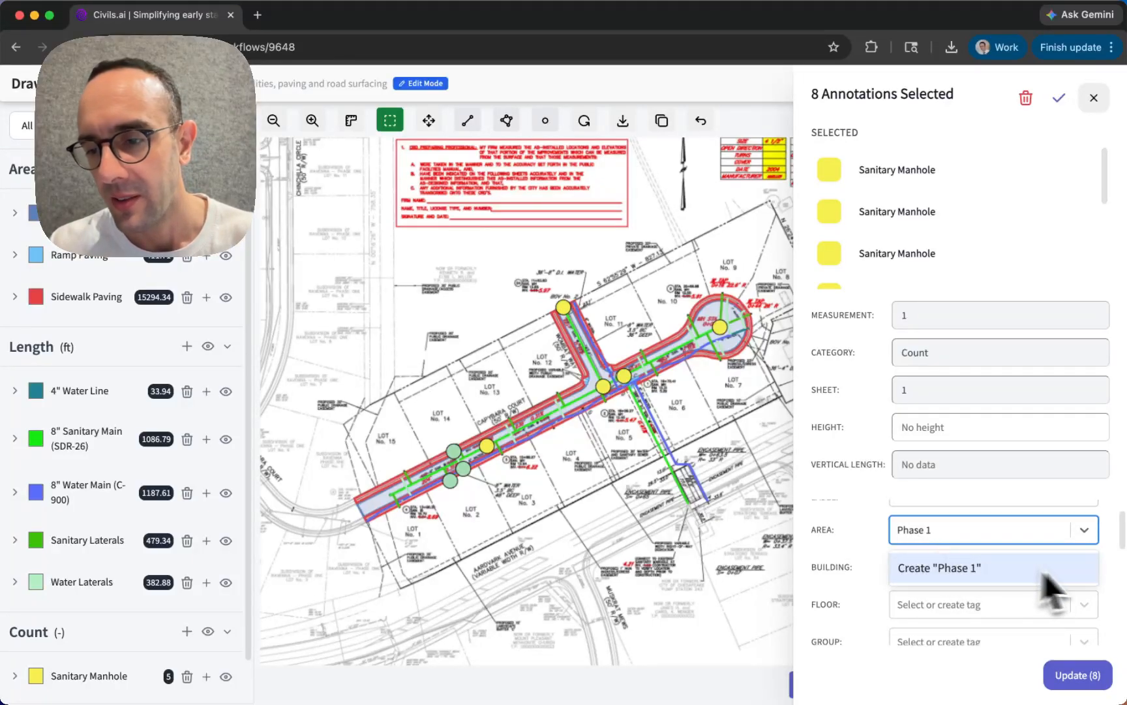
click(1044, 577)
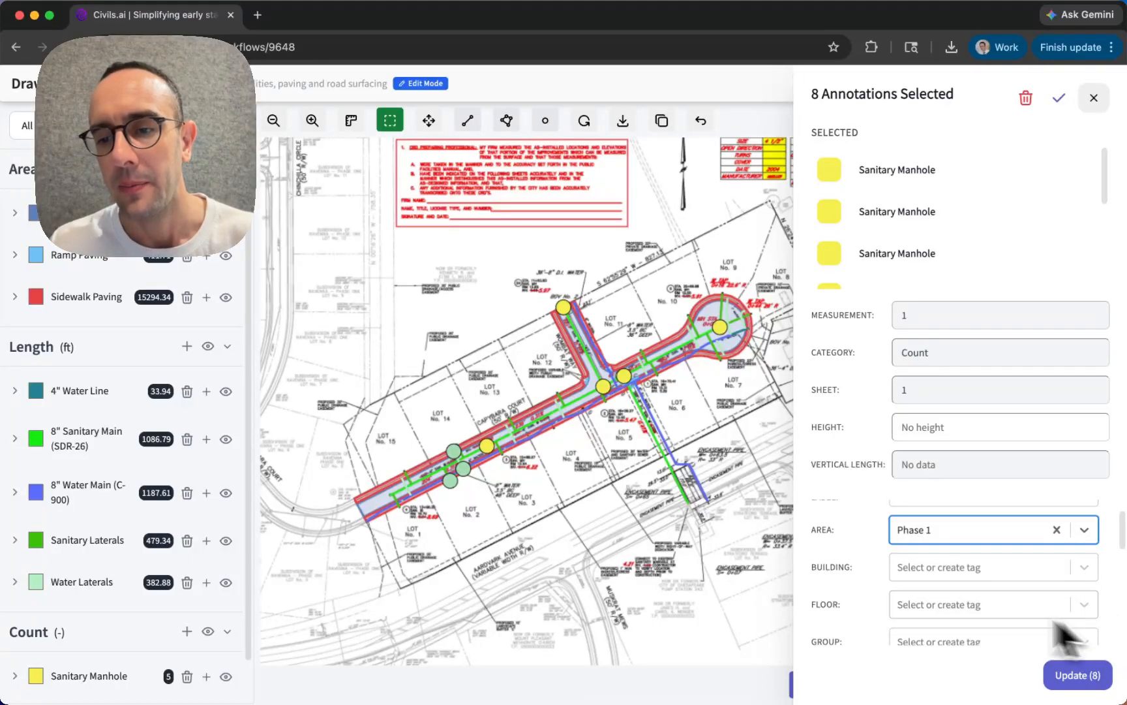
click(1070, 676)
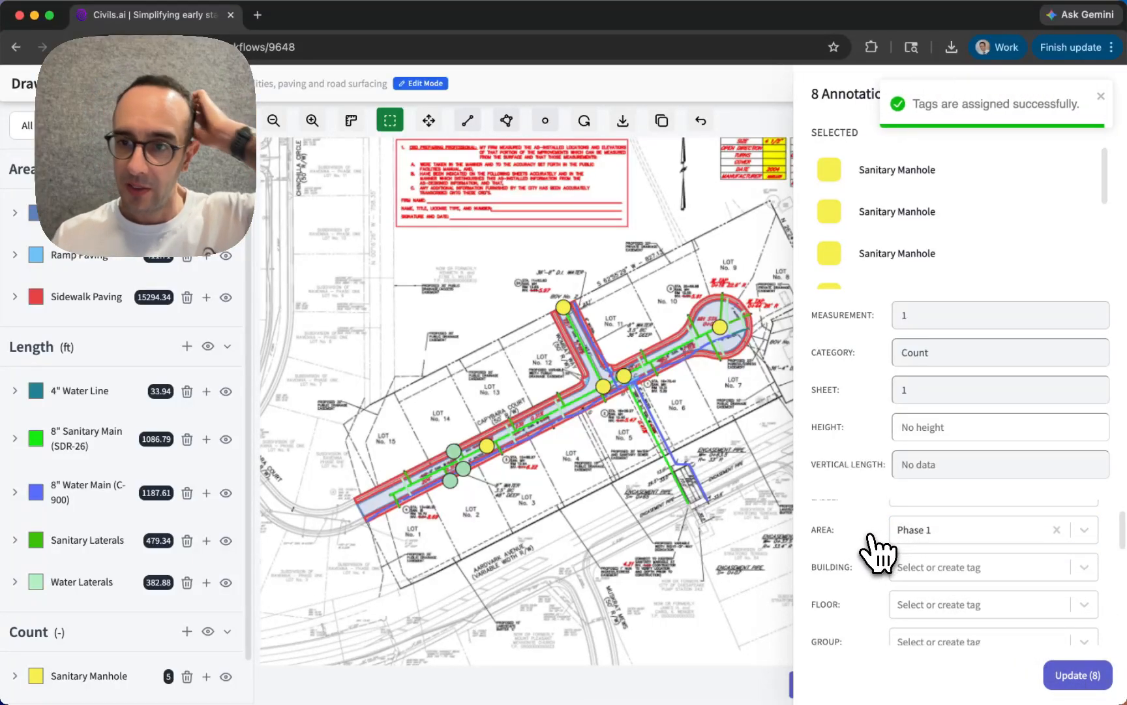
click(1101, 97)
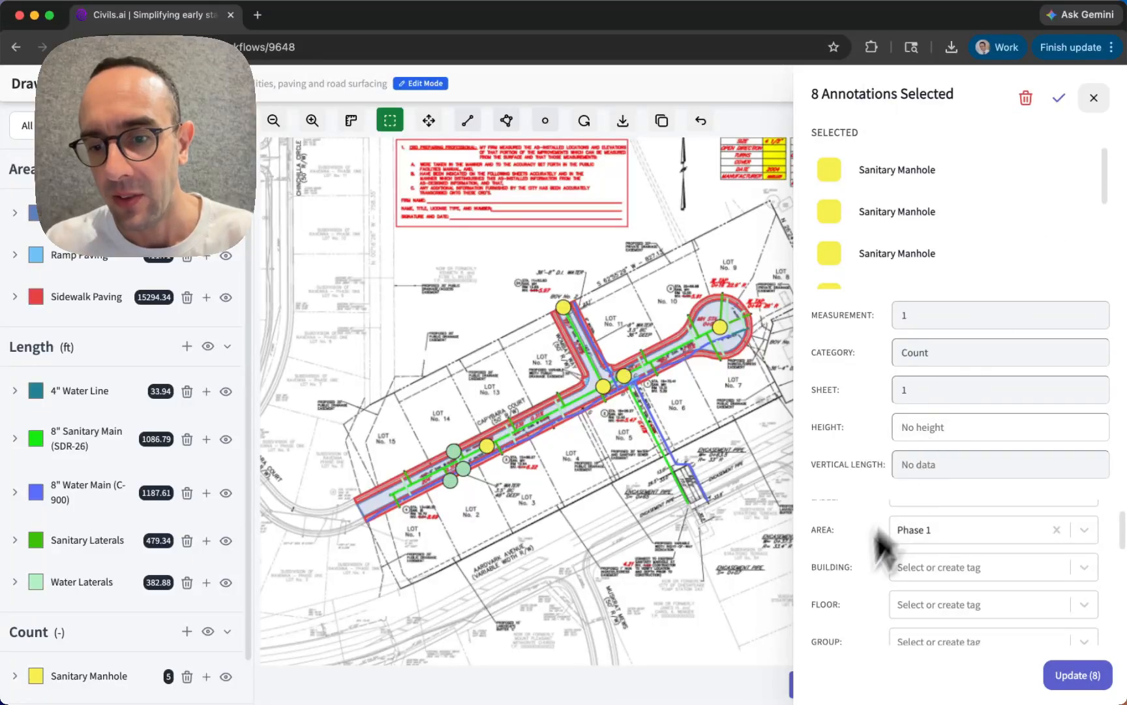
- Finish editing the selected annotations, review their tag fields and close the selection details
scroll(874, 561, down, 3)
scroll(848, 604, up, 5)
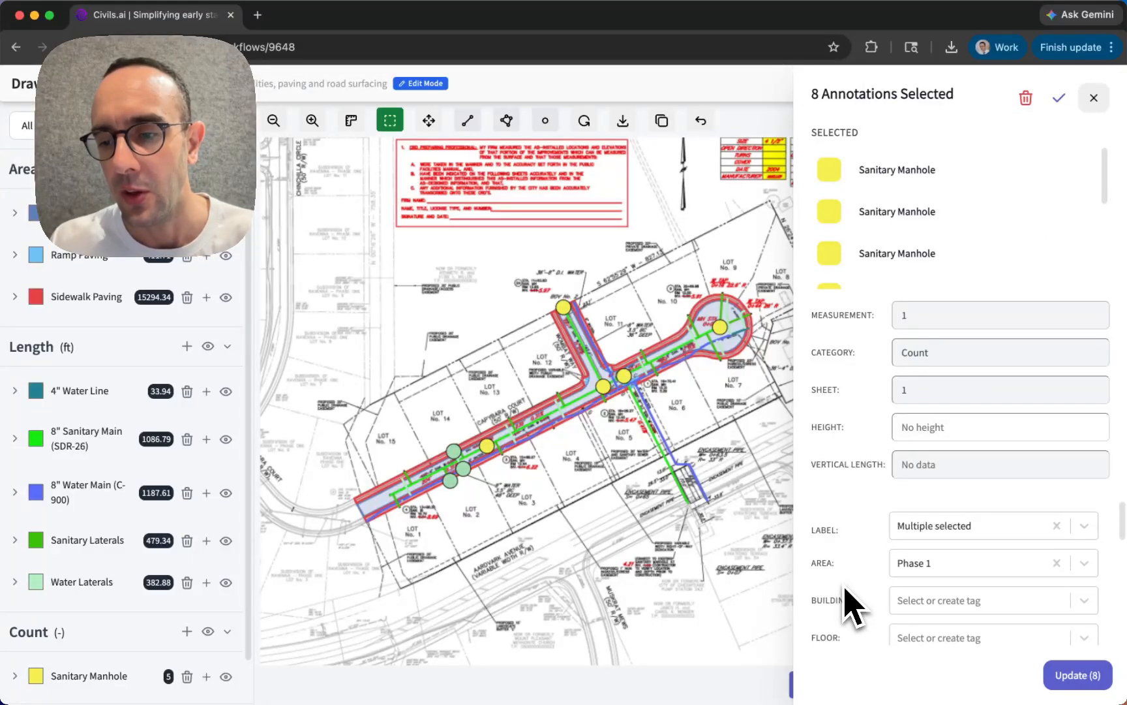
click(1058, 98)
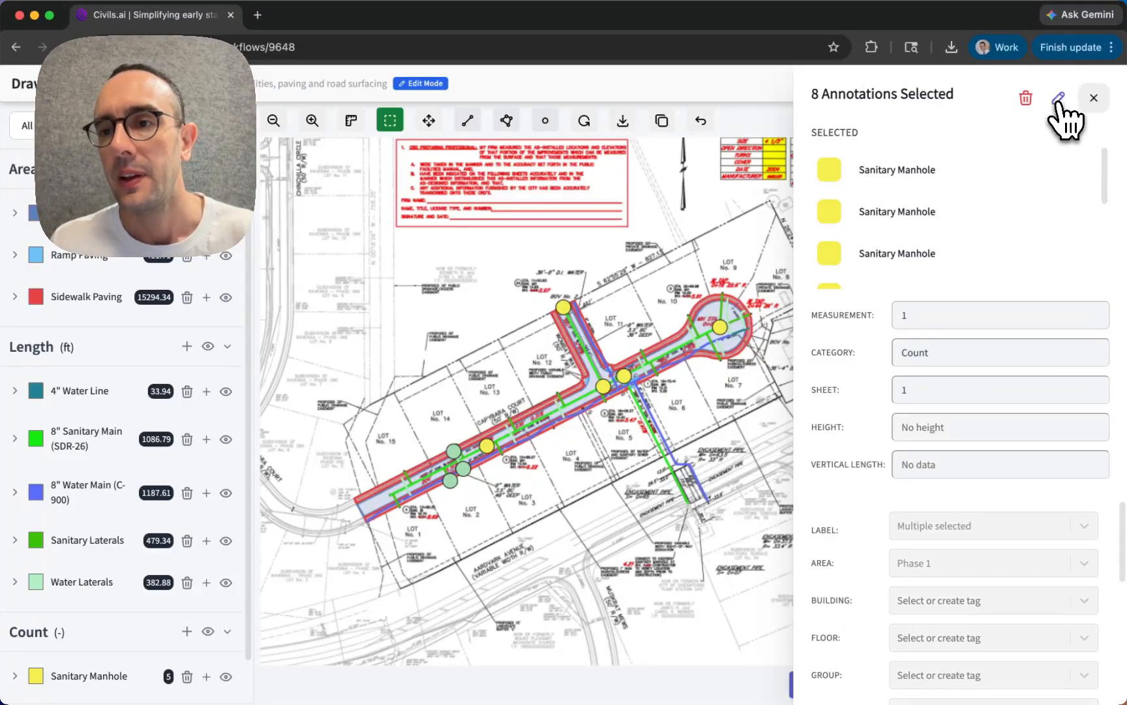
scroll(851, 555, down, 2)
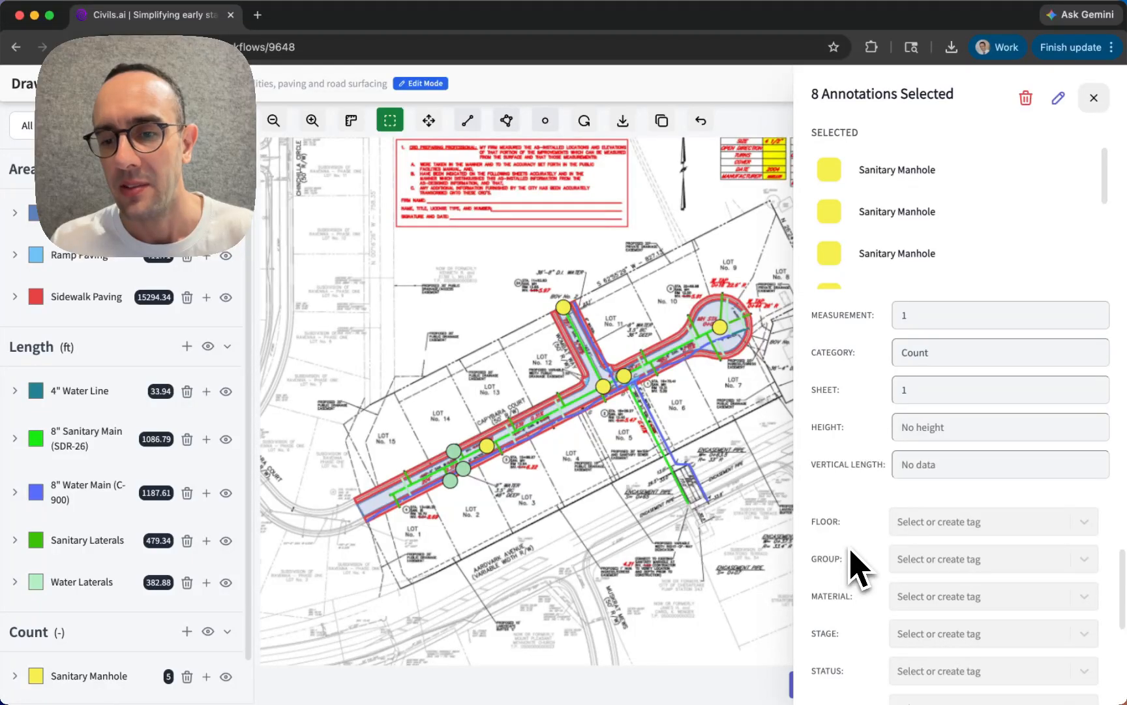
scroll(858, 566, up, 4)
scroll(862, 607, down, 2)
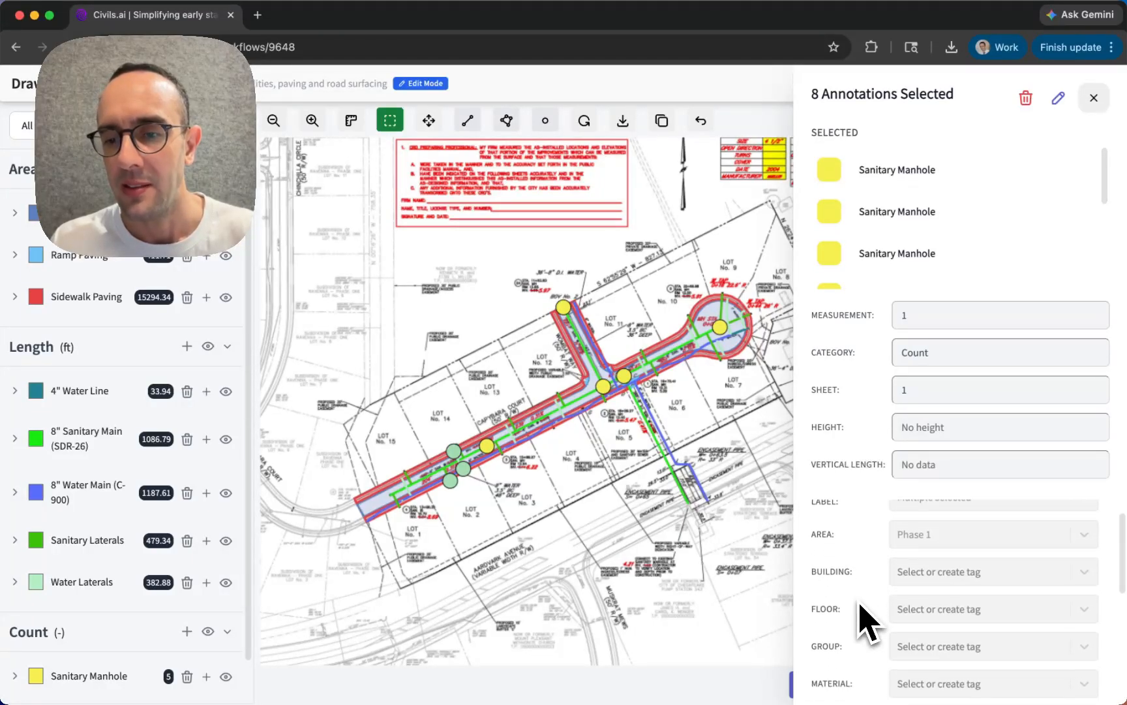
click(1094, 98)
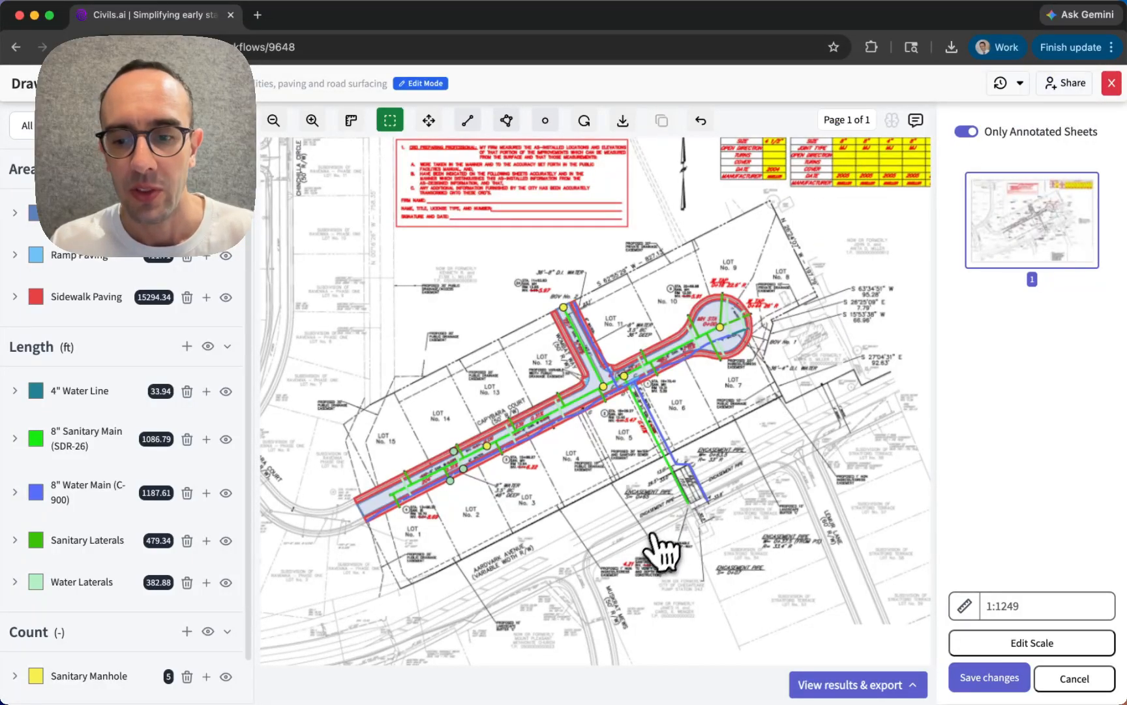
- Open the takeoff results, enlarge the table, review the summary and the breakdown with its Area tags, and collapse the results
click(868, 685)
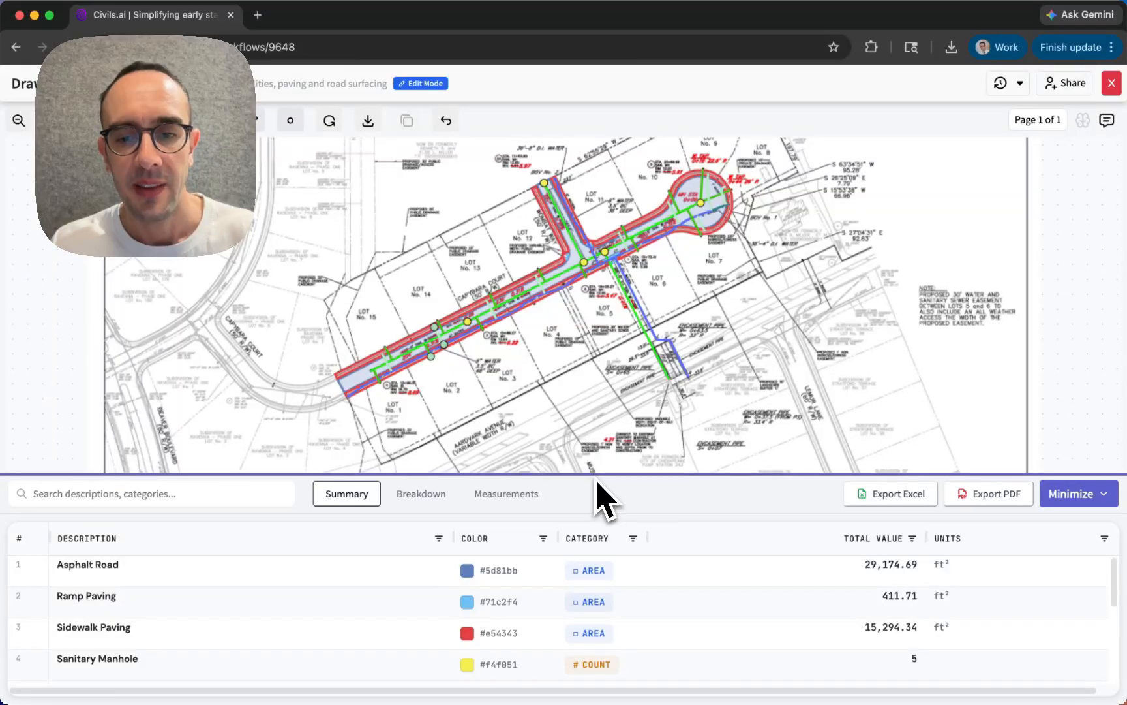
drag(598, 475, 612, 261)
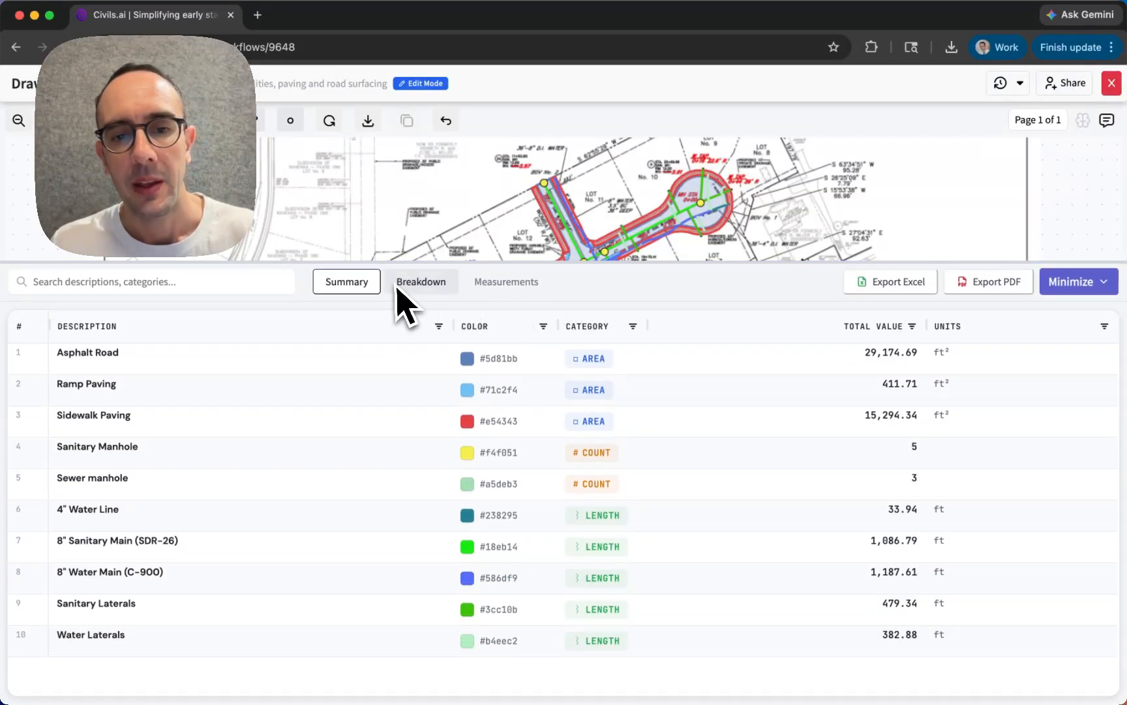
click(449, 287)
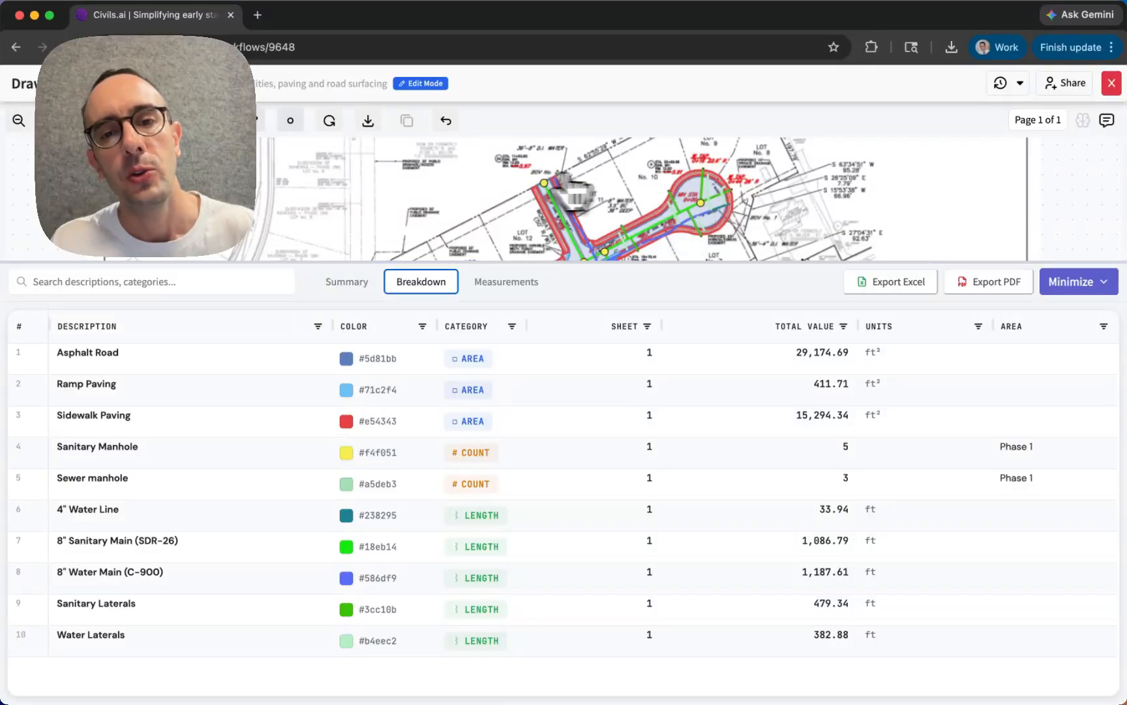
click(1073, 285)
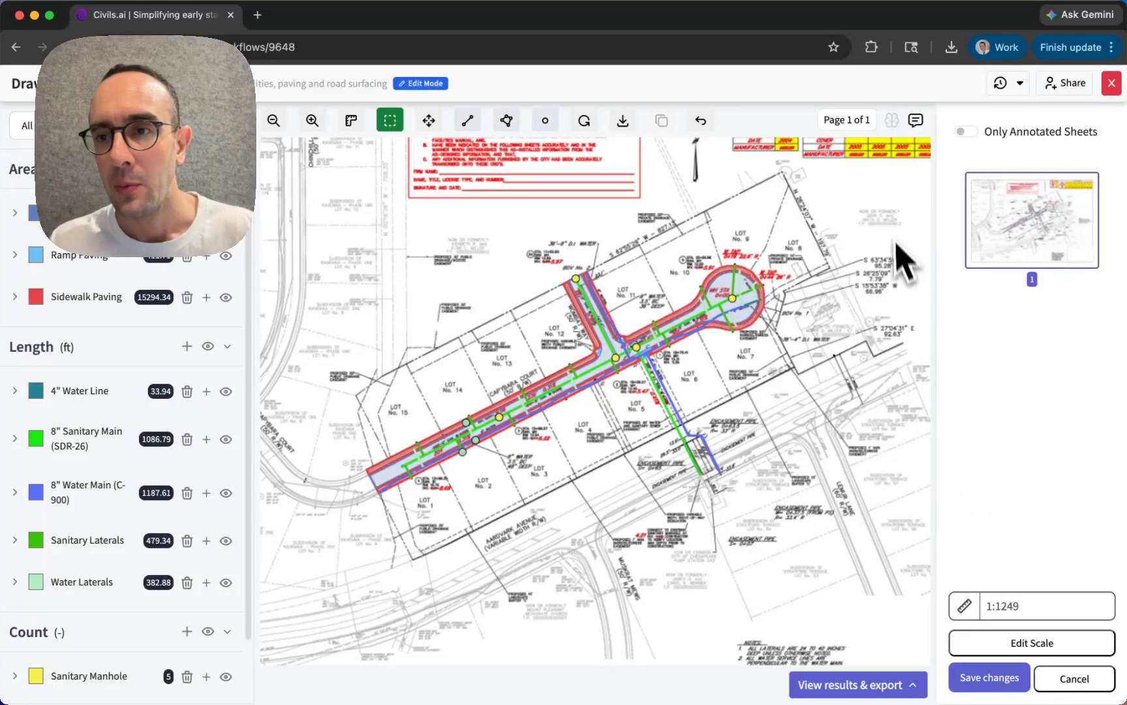
- Save the edits made to the takeoff and check the list of saved result versions
click(990, 677)
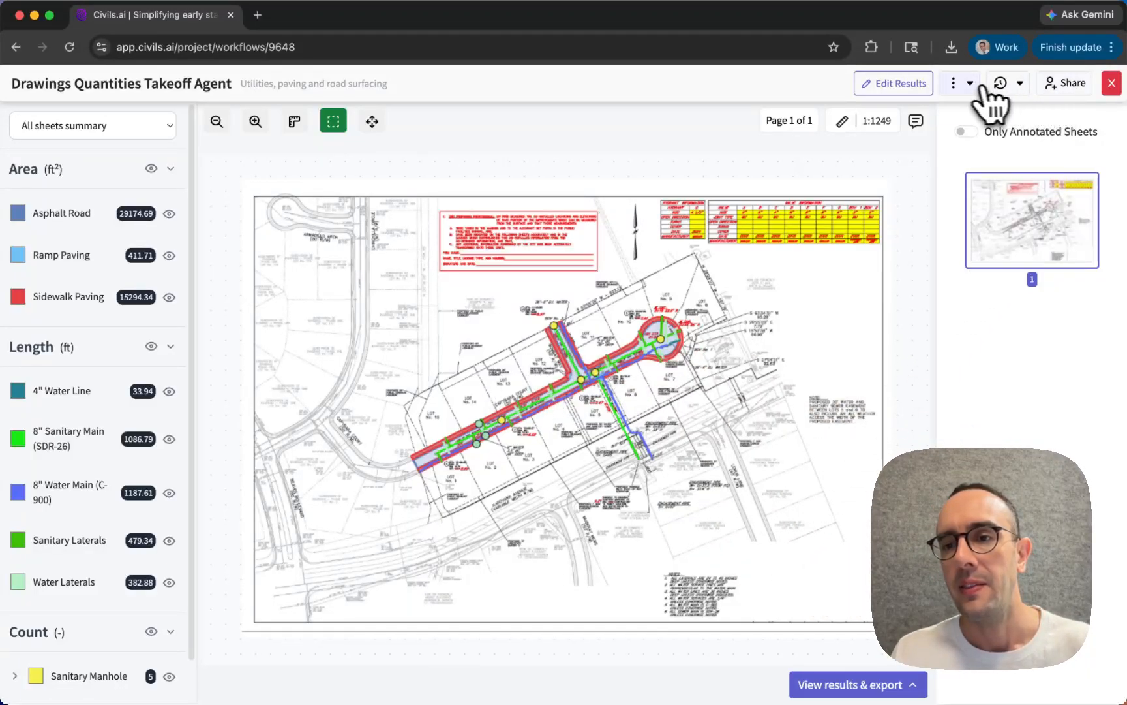
click(1022, 85)
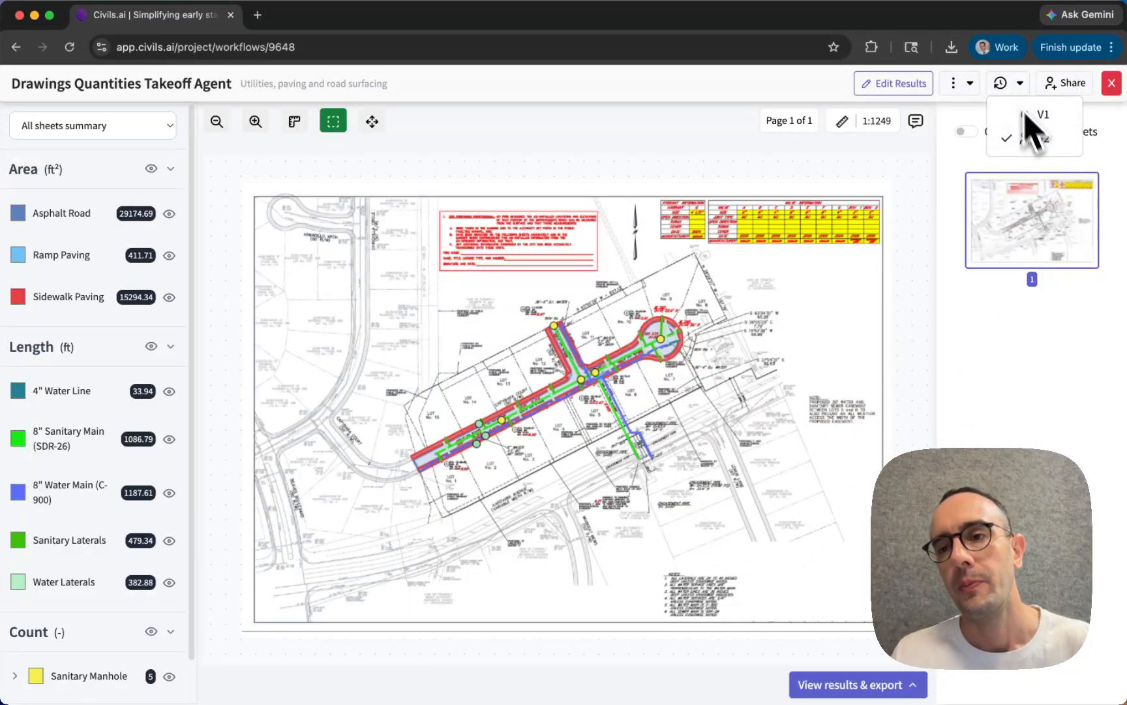
click(1005, 81)
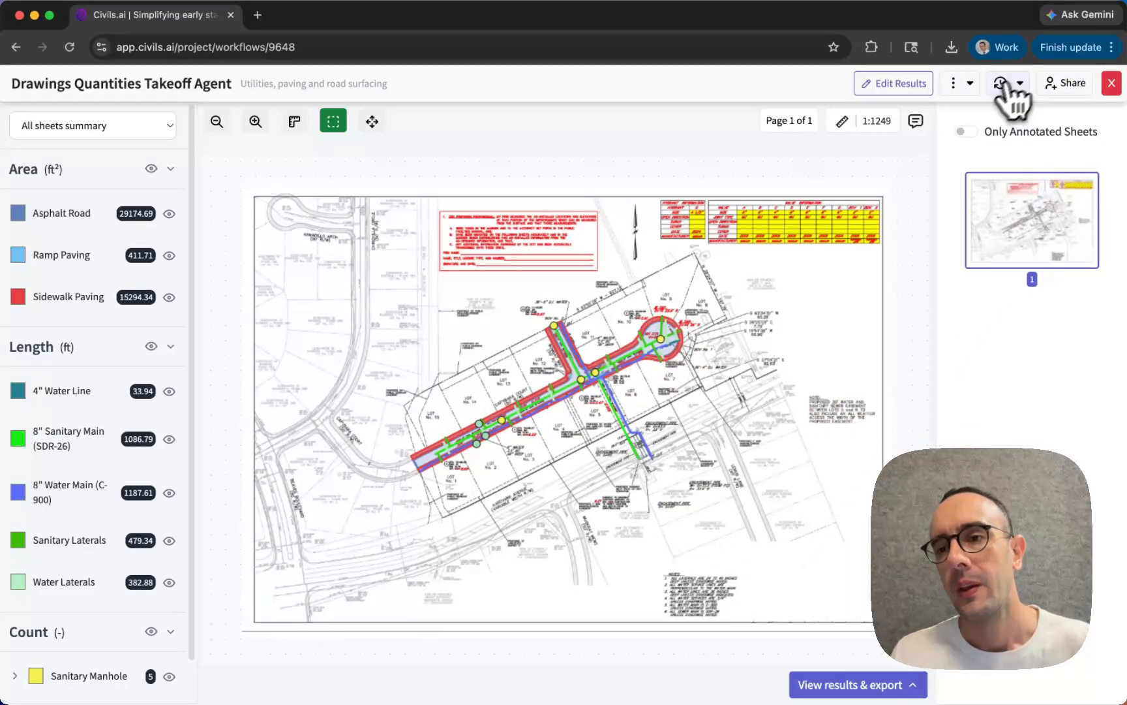
- Start sharing the takeoff result and set the shareable link's expiry to 1 day
click(1065, 84)
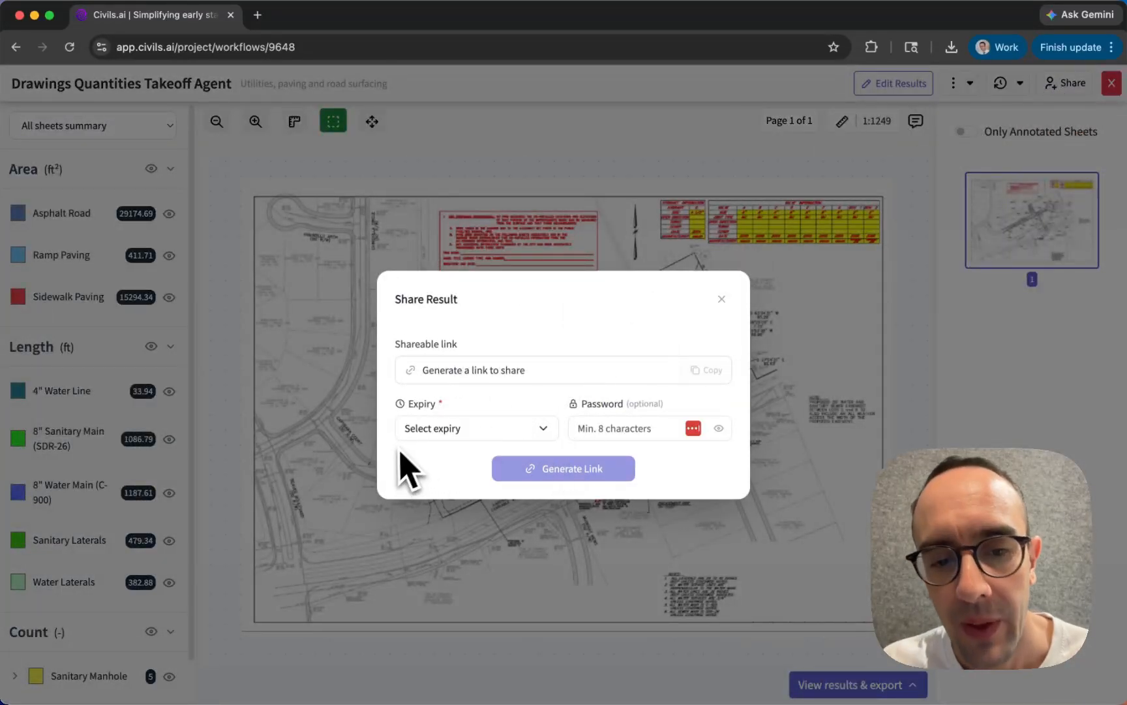
click(427, 431)
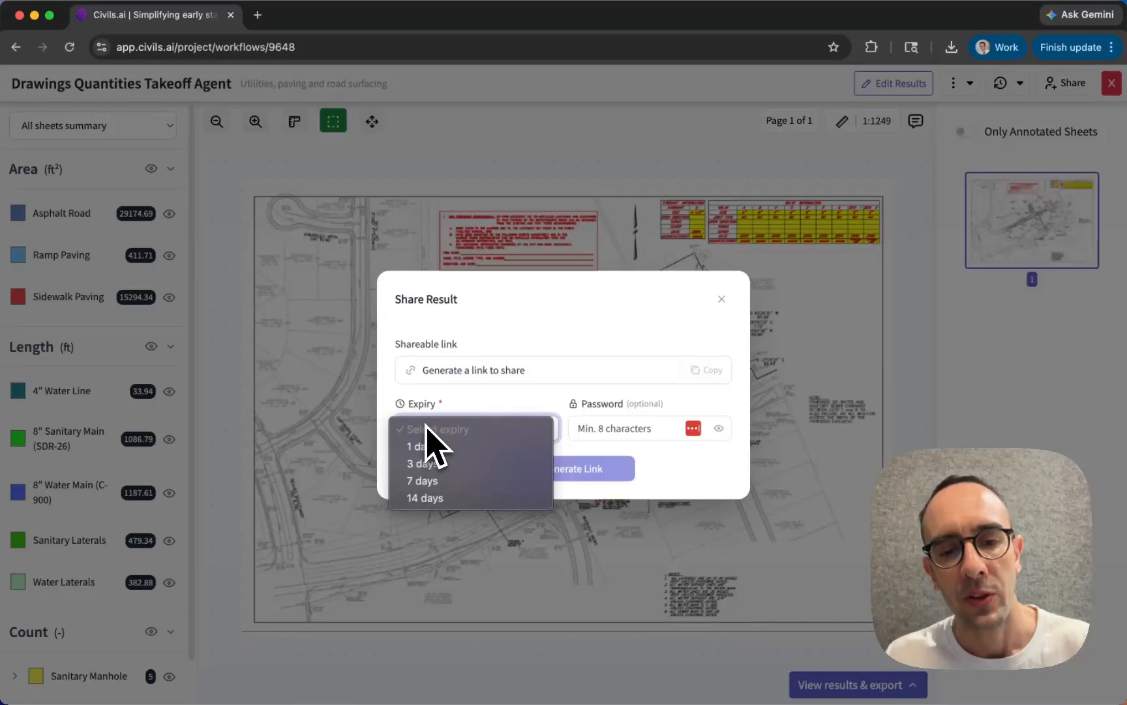
click(425, 428)
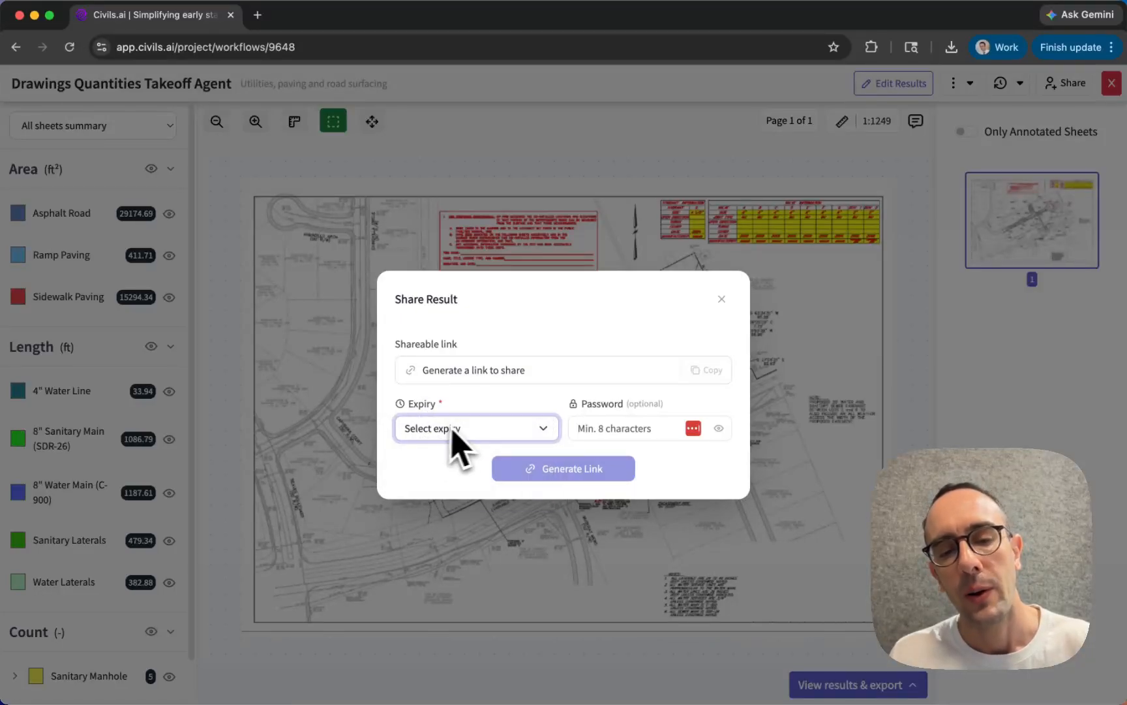
click(432, 432)
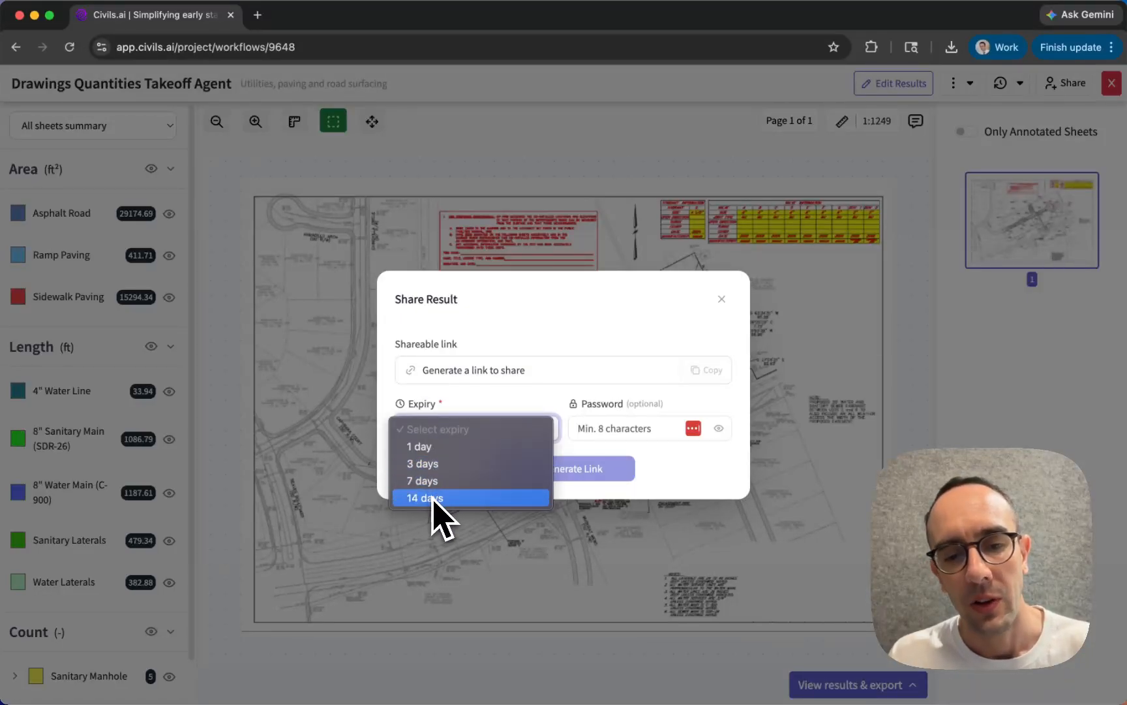
click(423, 446)
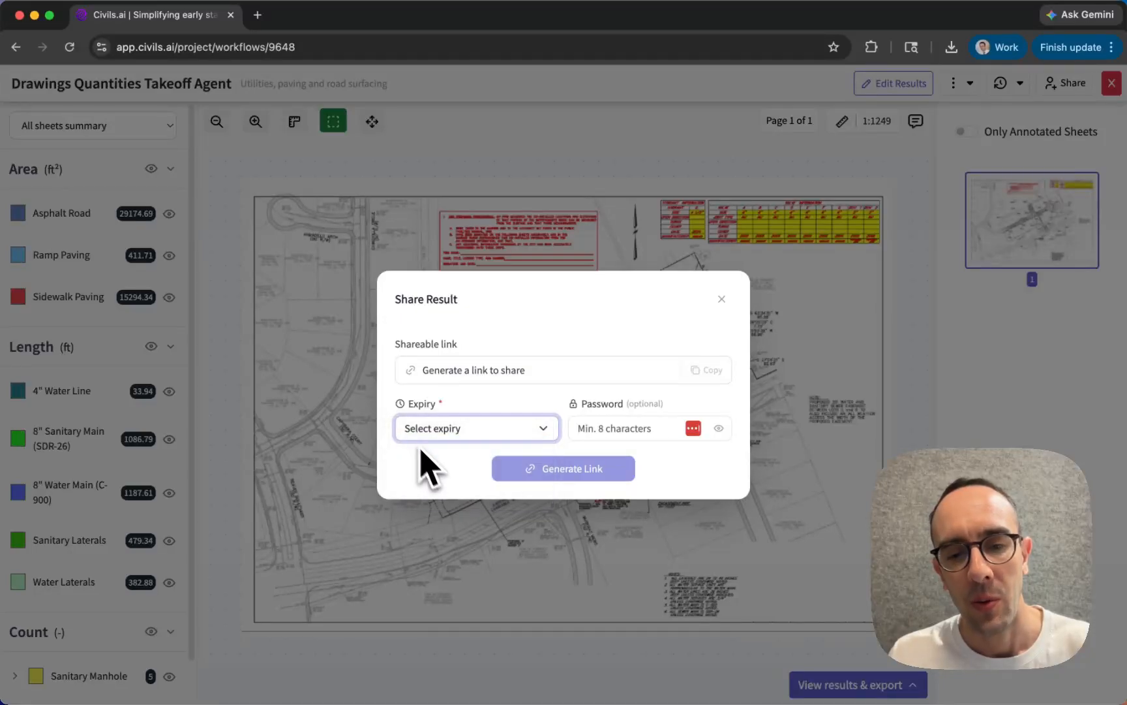
- Protect the shareable link by entering a link password of at least 8 characters
click(634, 428)
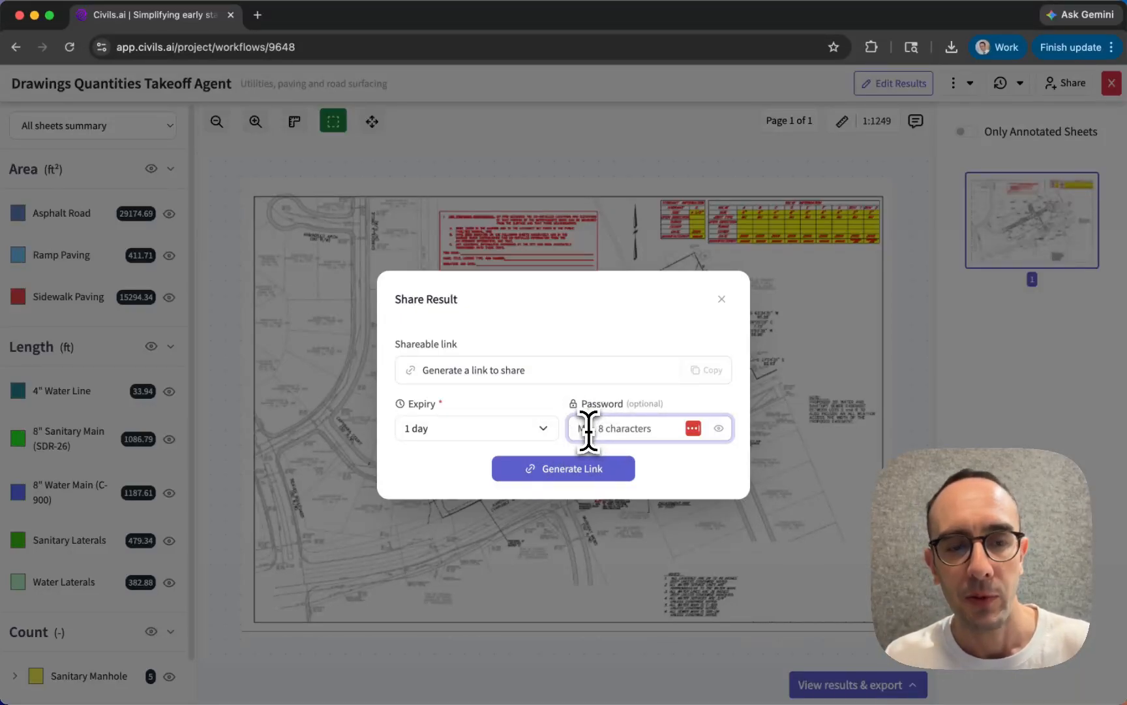
text(123)
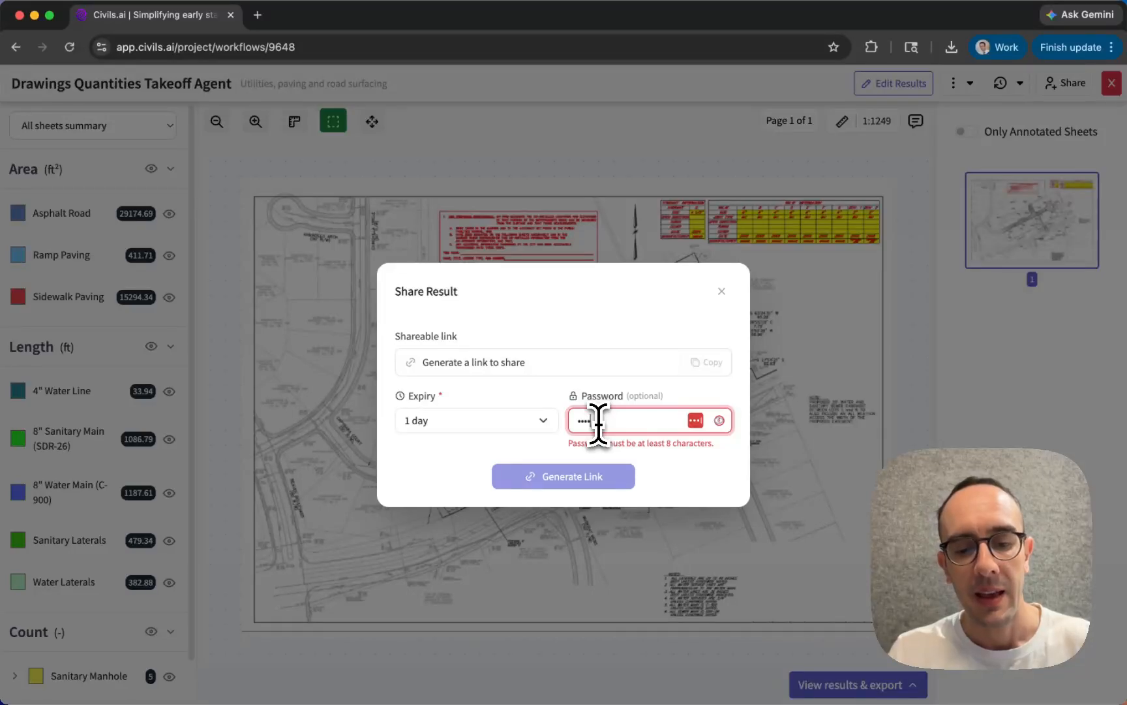
text(678)
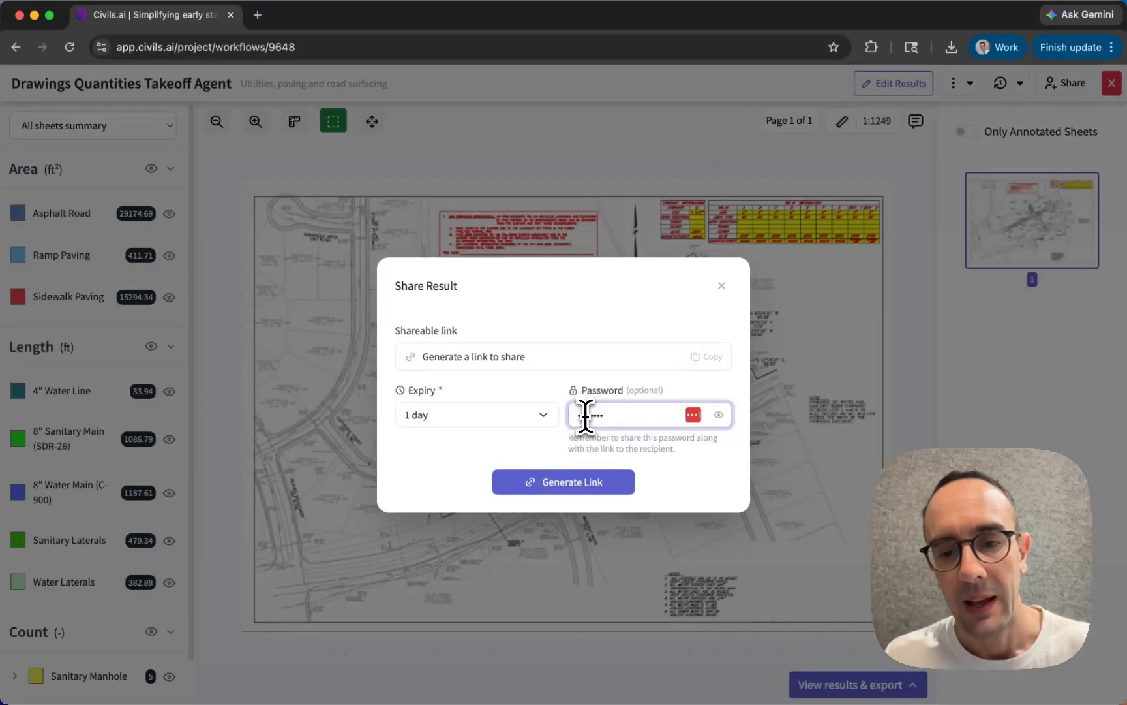